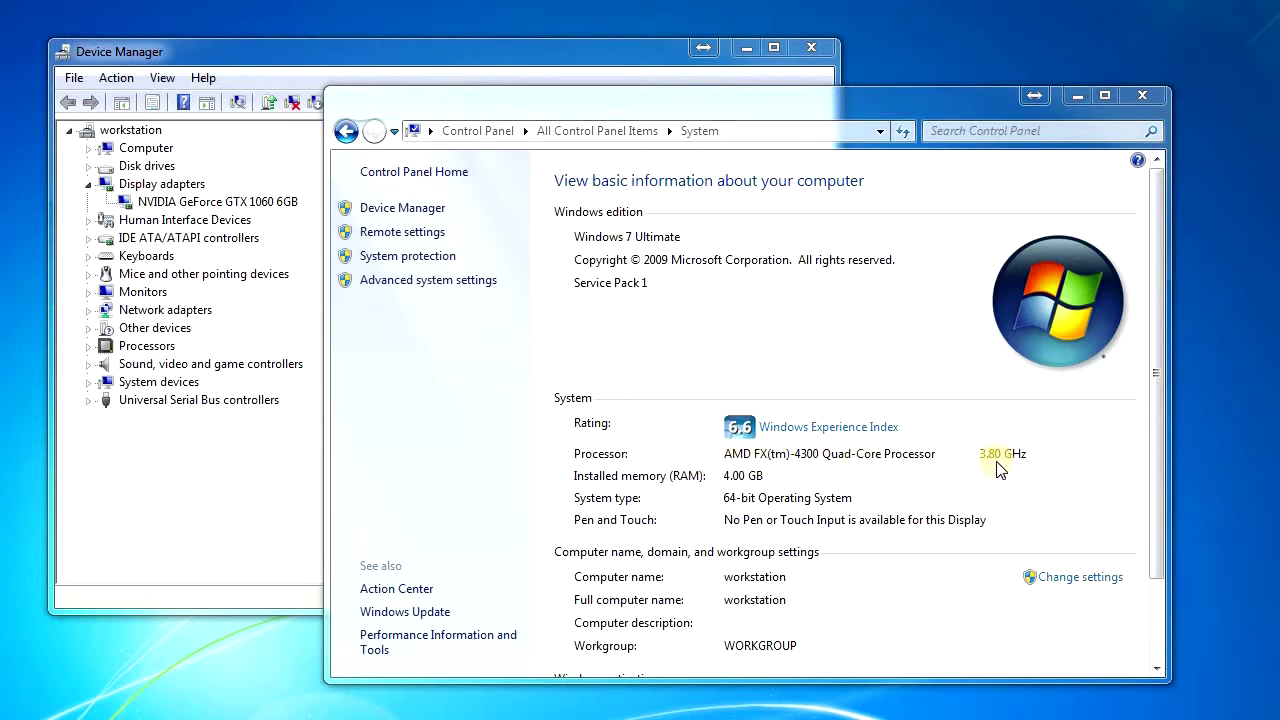
Bring Device Manager forward to show the NVIDIA GeForce GTX 1060 6GB, then open the Start menu
click(257, 203)
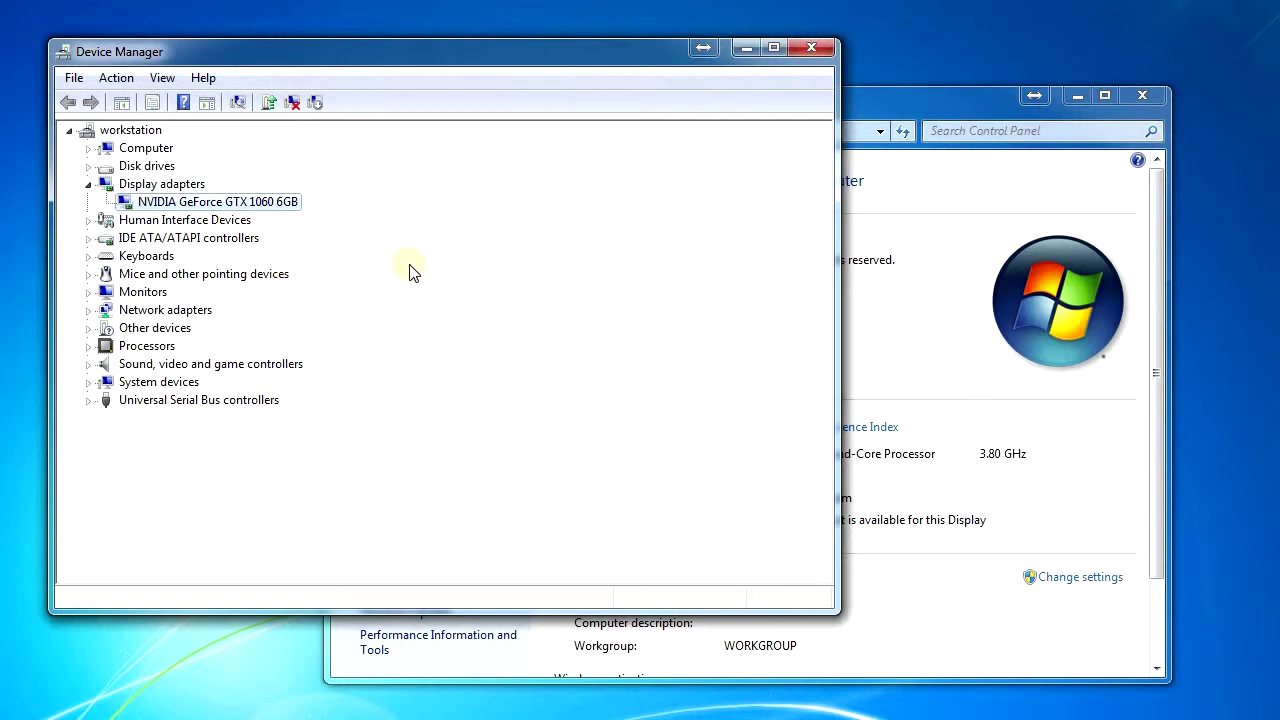
key(super)
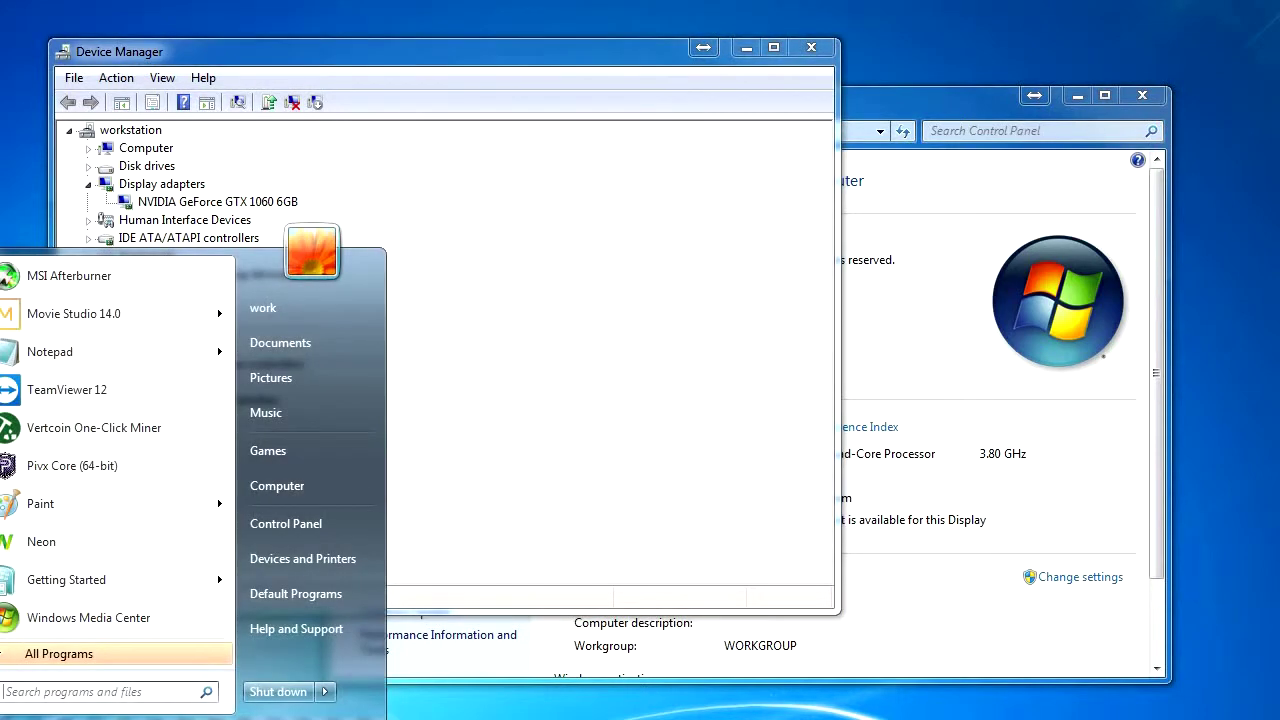
Launch Movie Studio 14.0 from the Start menu and dismiss its Welcome screen
click(152, 330)
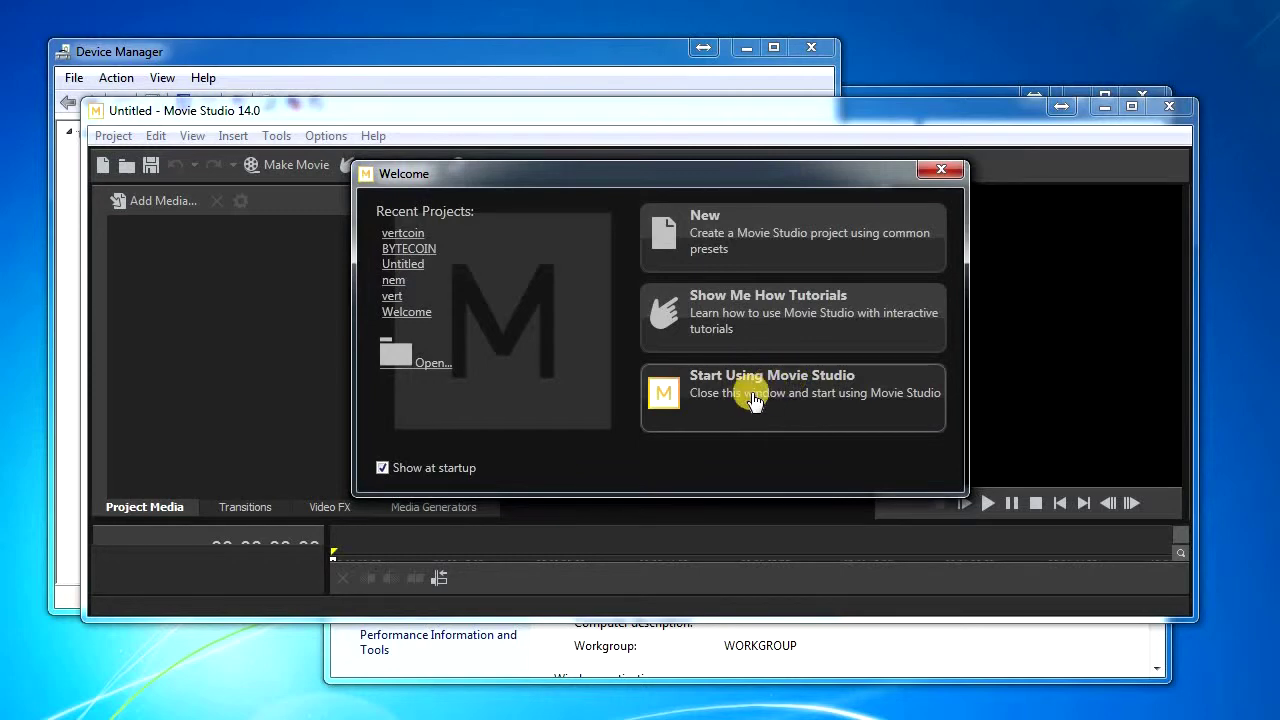
click(756, 394)
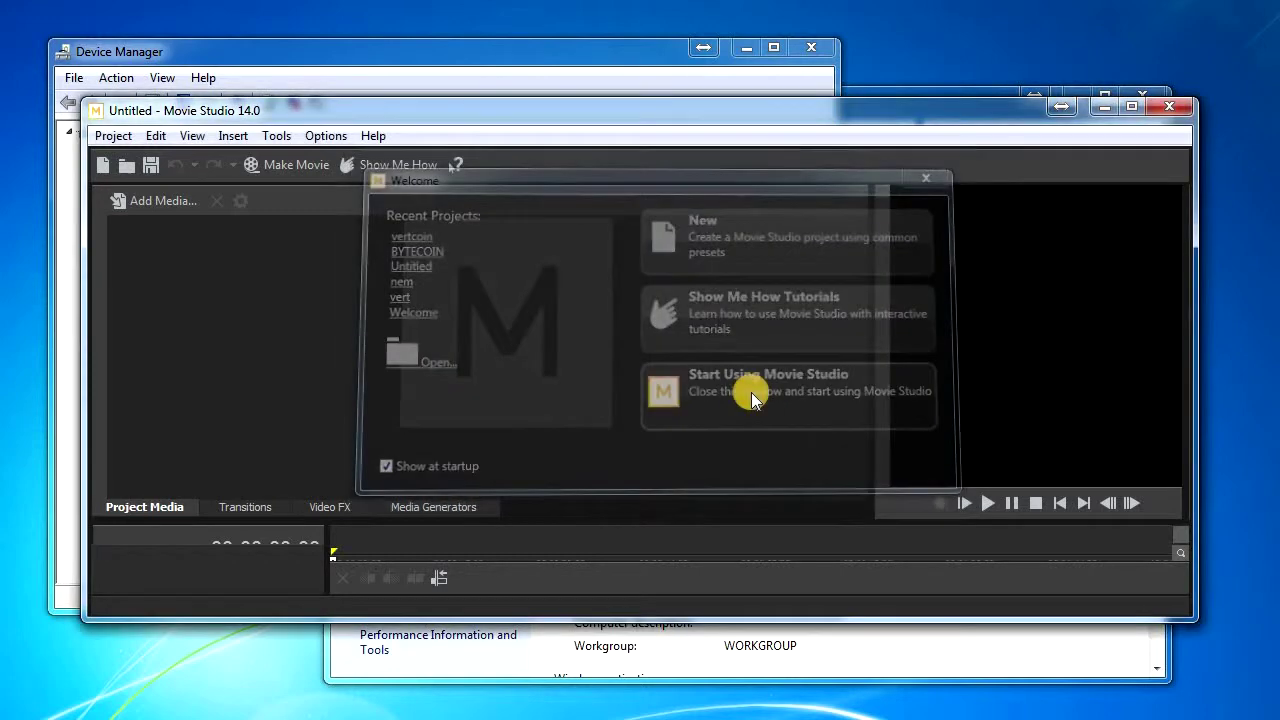
Start a new empty project and maximize the Movie Studio window
click(110, 169)
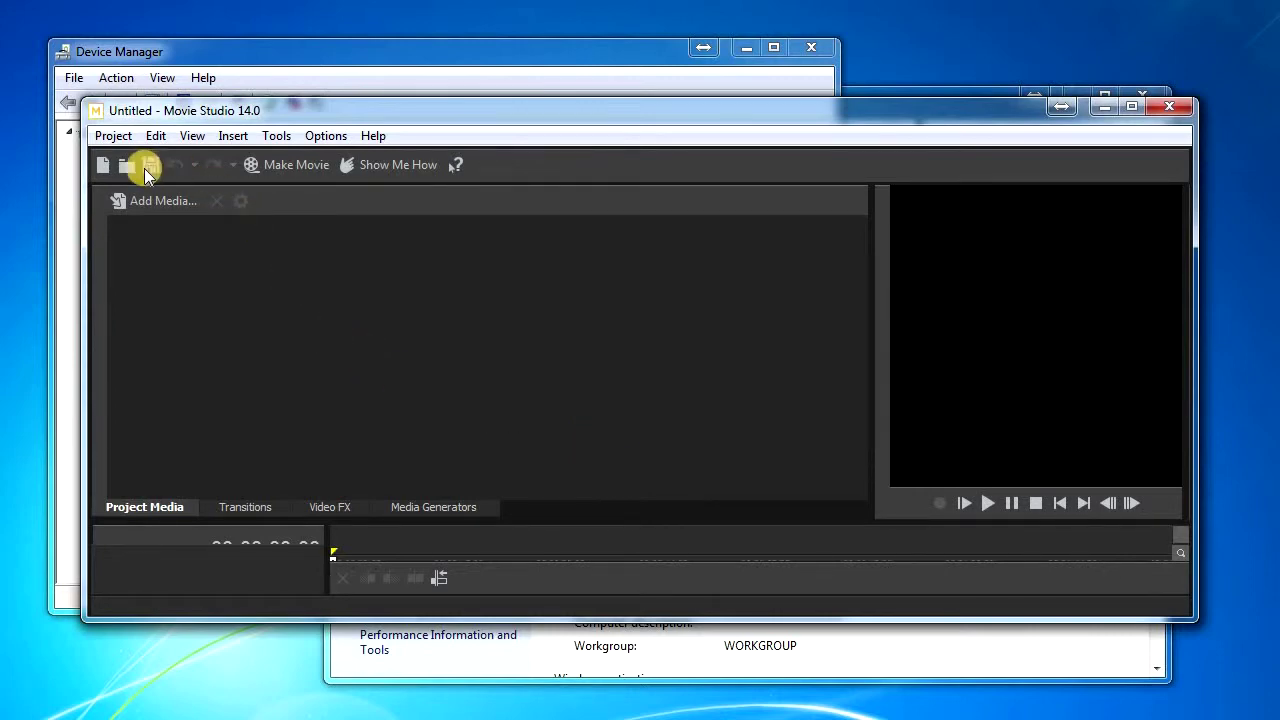
click(107, 173)
click(1128, 108)
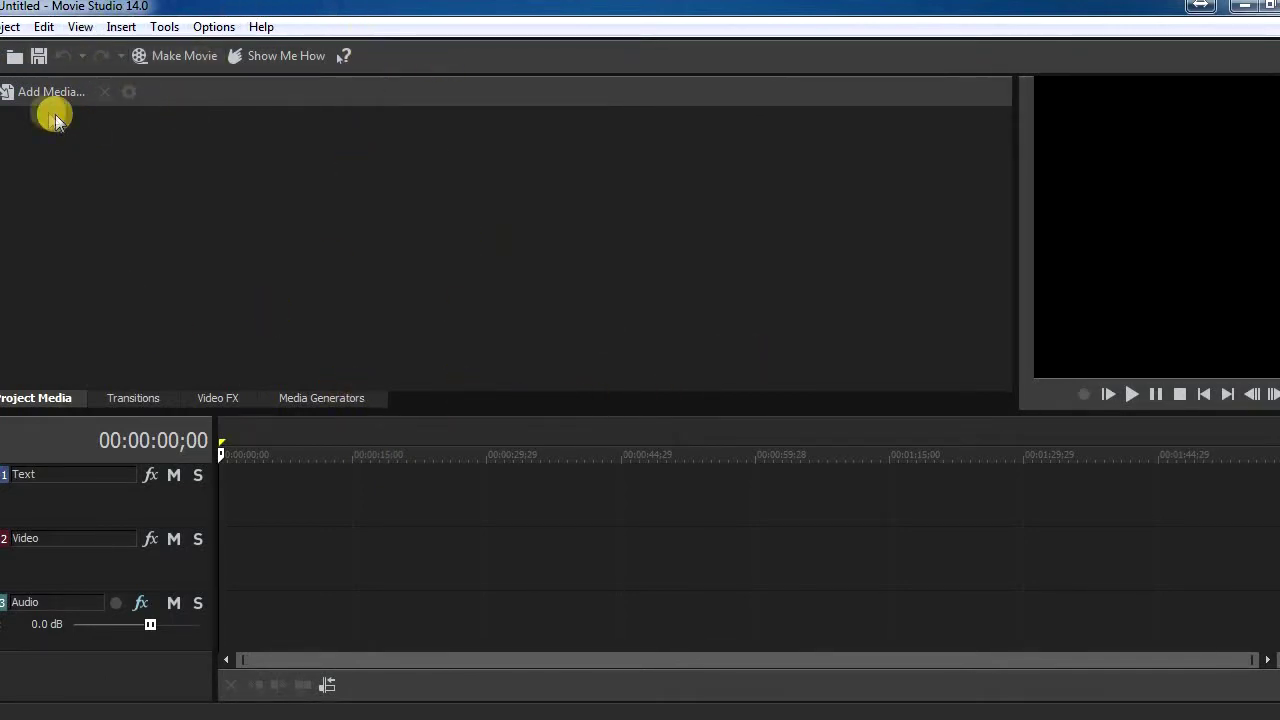
Import Wildlife.wmv from Videos > Sample Videos and place it on the timeline
click(30, 93)
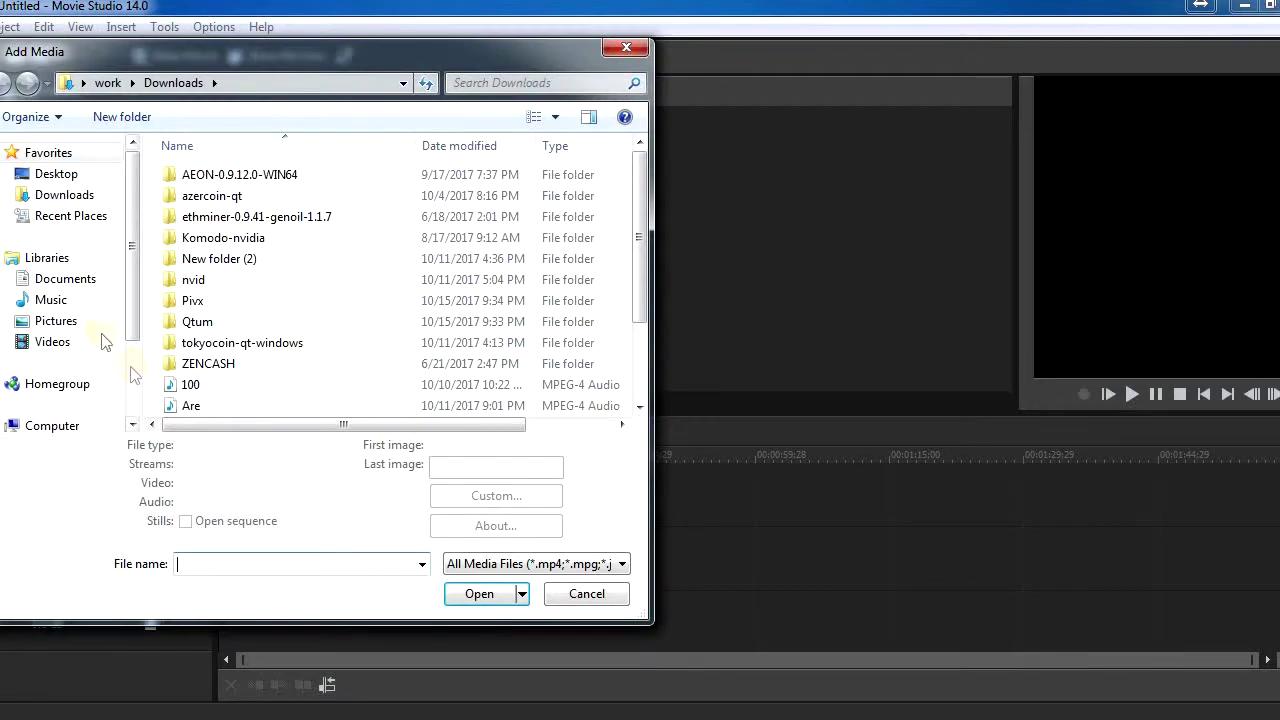
click(52, 341)
double_click(332, 213)
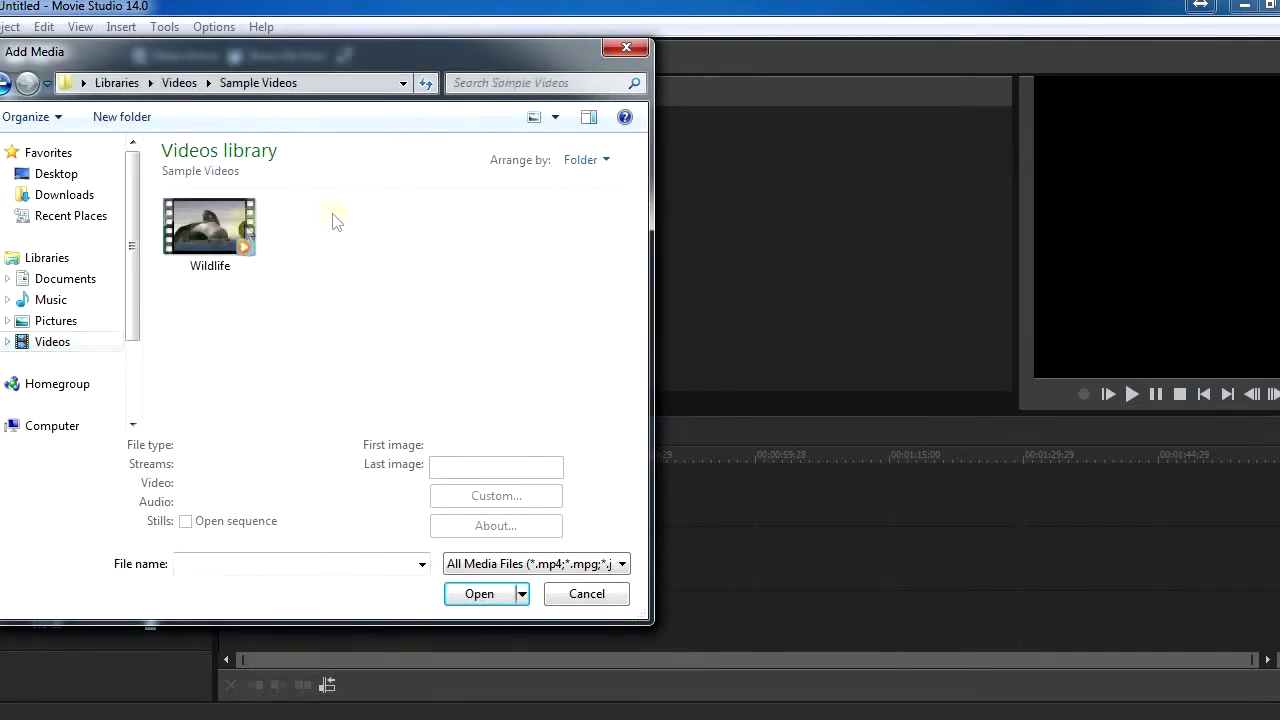
double_click(209, 228)
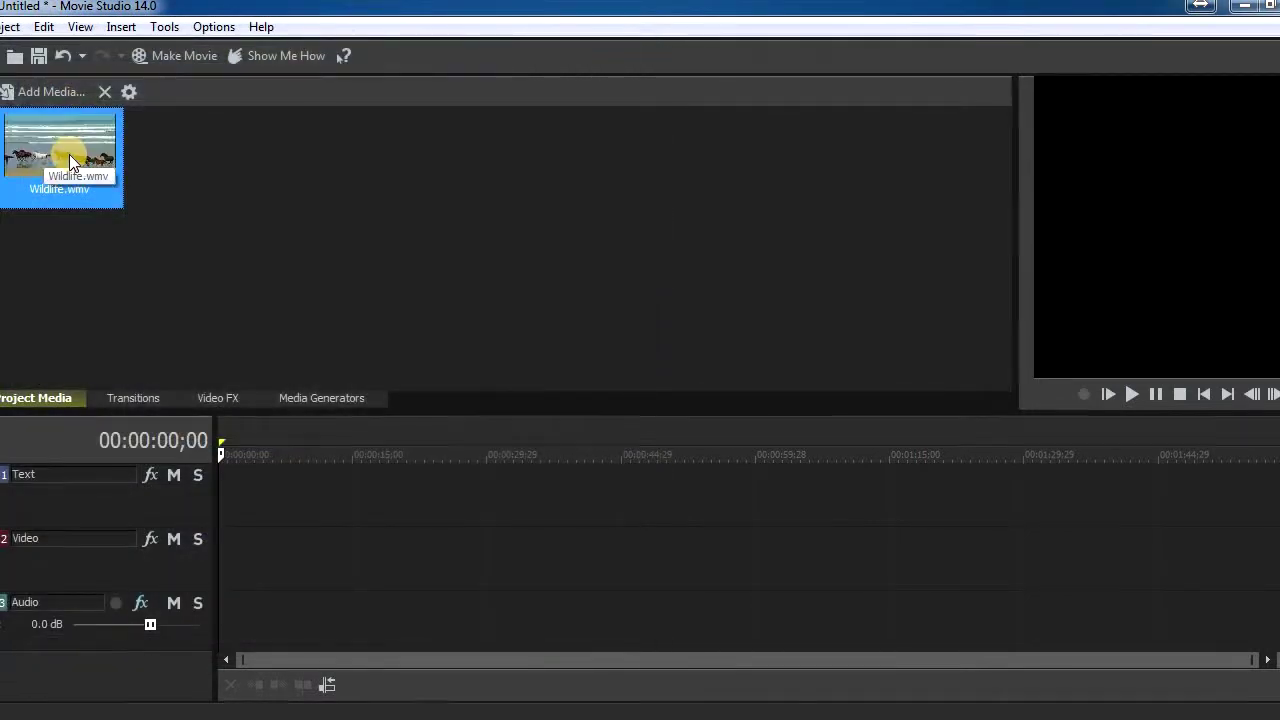
double_click(70, 158)
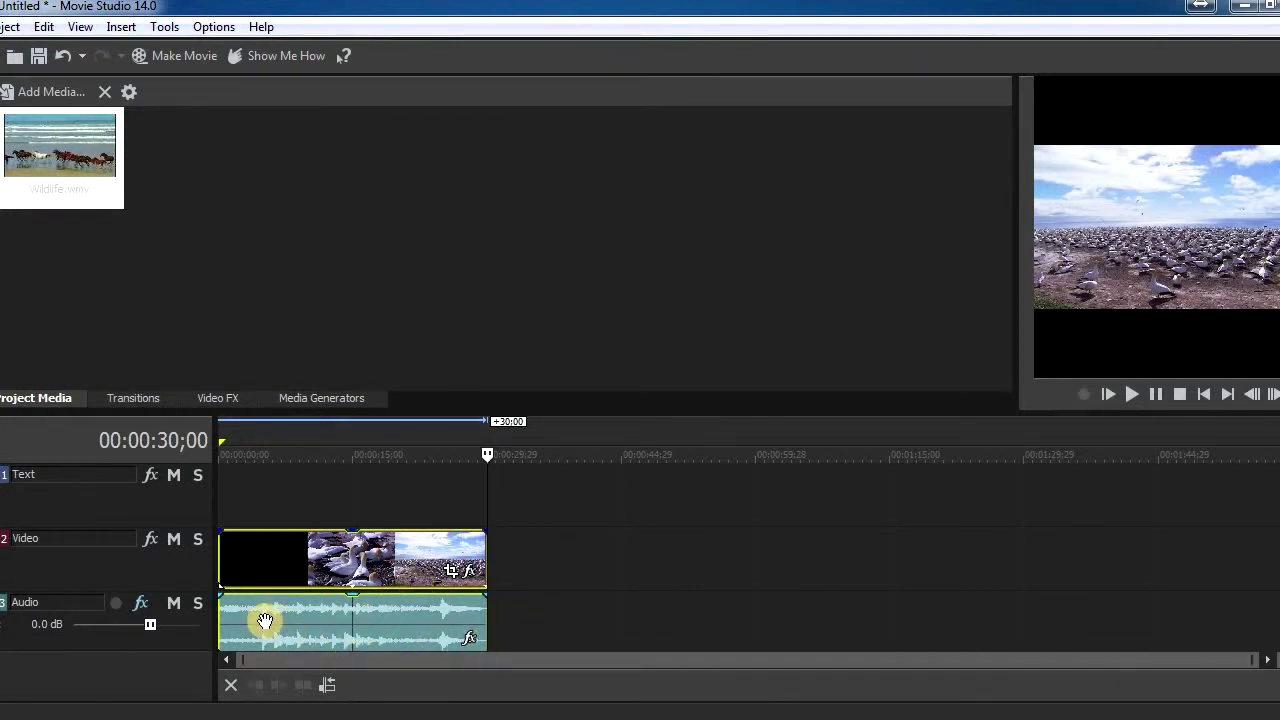
click(45, 91)
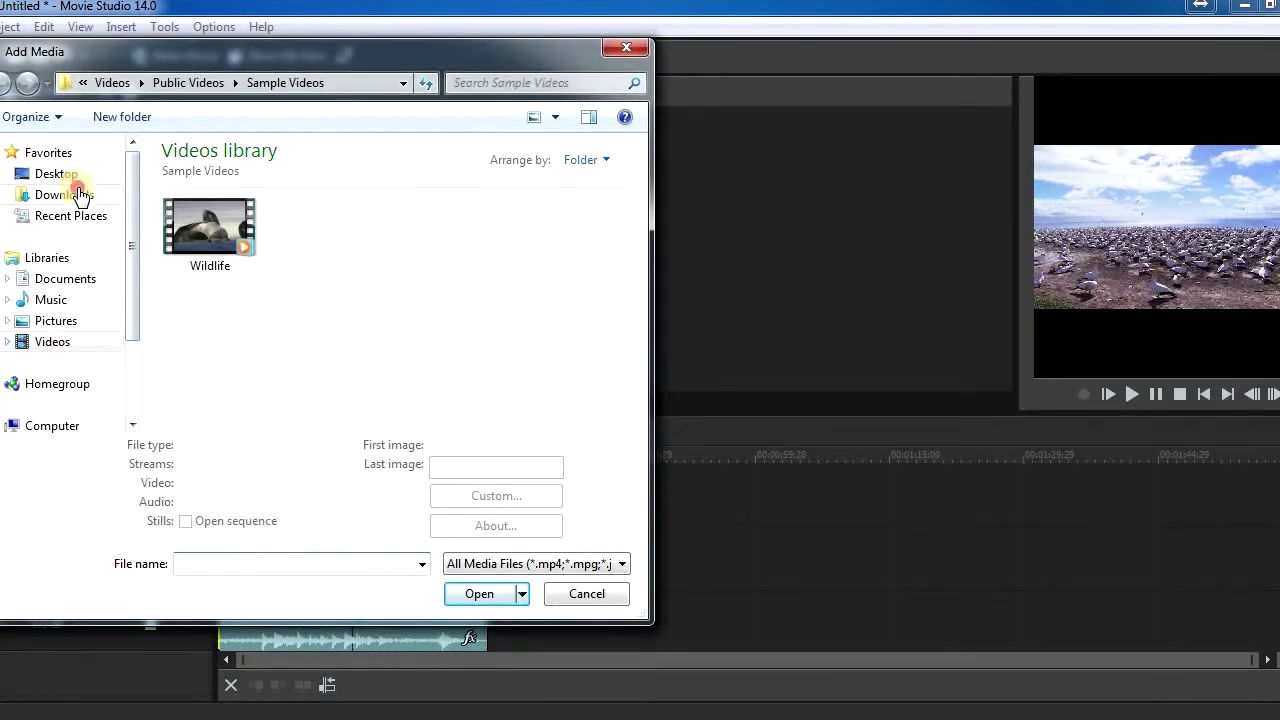
Import maxresdefault.jpg from Downloads and append it after the Wildlife clip, ending at 00:00:35;01
click(70, 194)
click(645, 368)
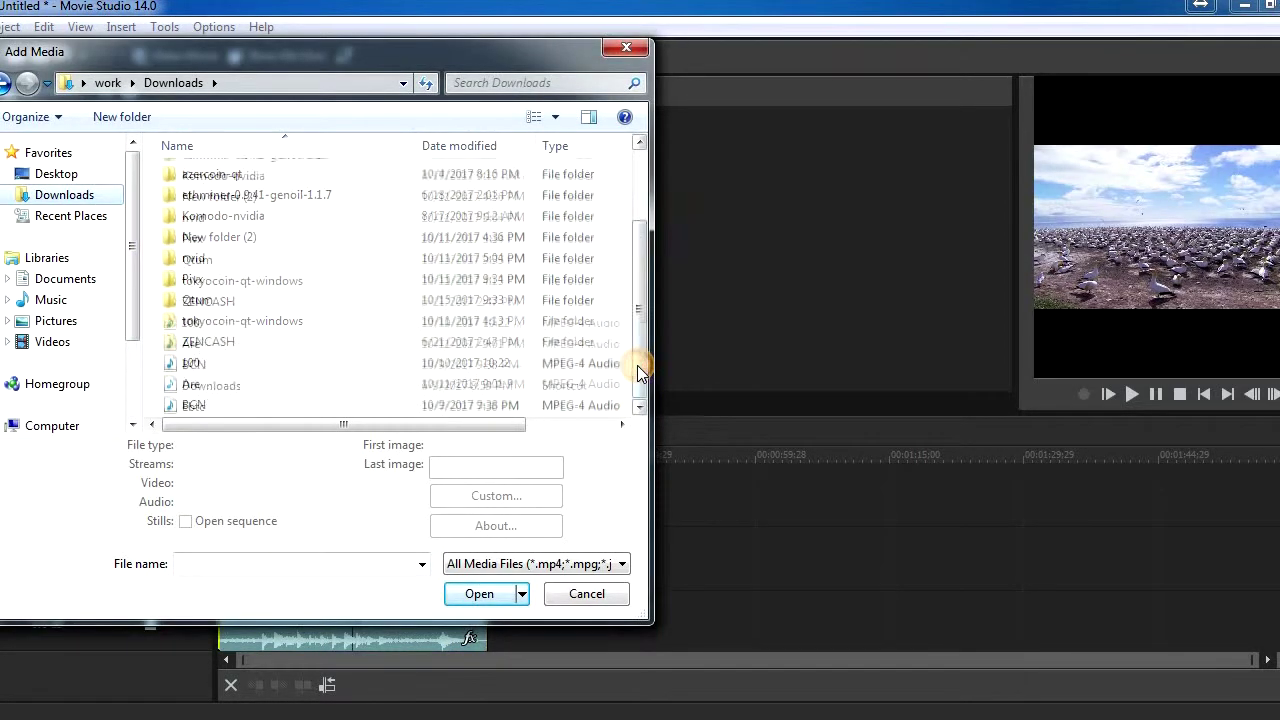
double_click(226, 407)
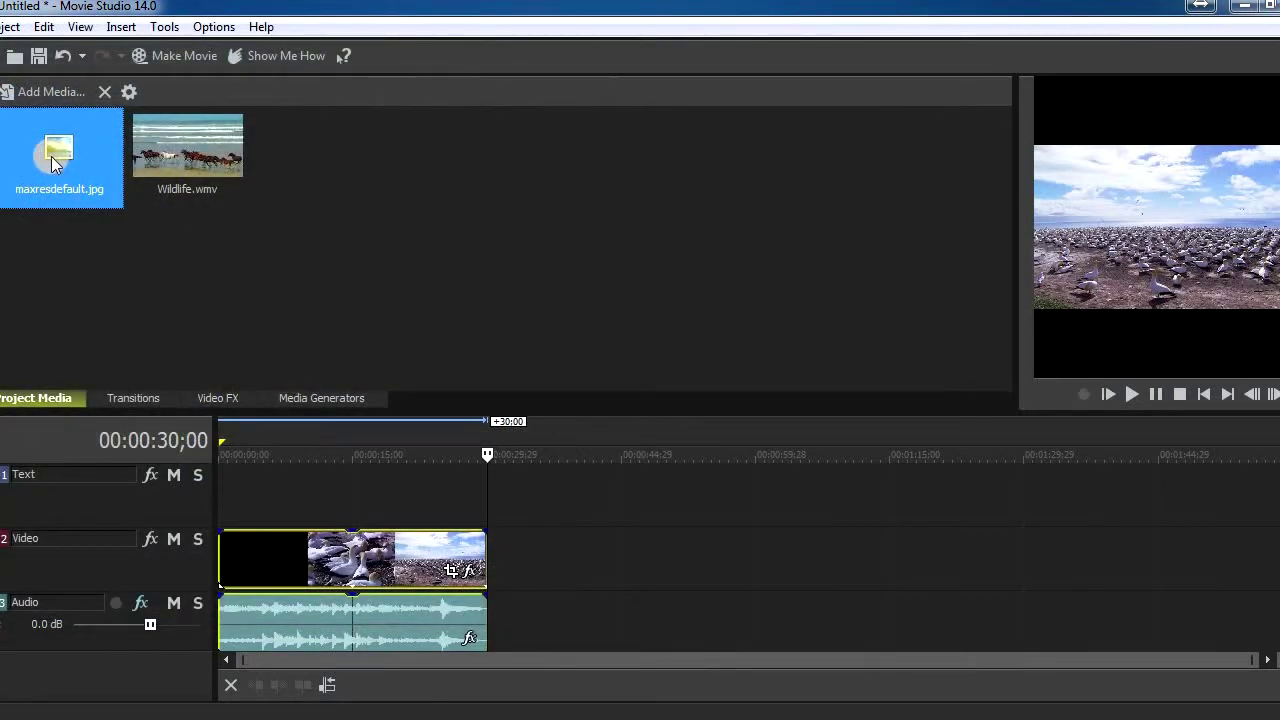
double_click(60, 145)
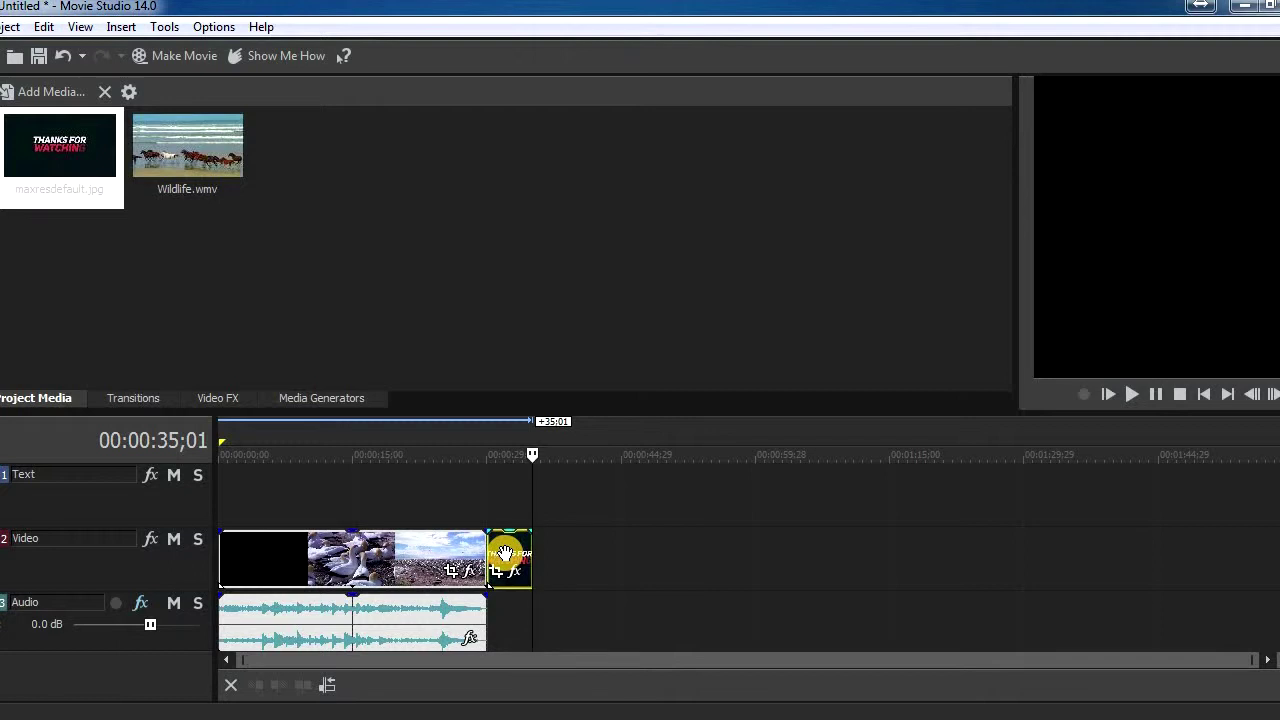
Overlap the image about two seconds onto Wildlife's end and preview the crossfade from 24 s
drag(508, 553, 489, 554)
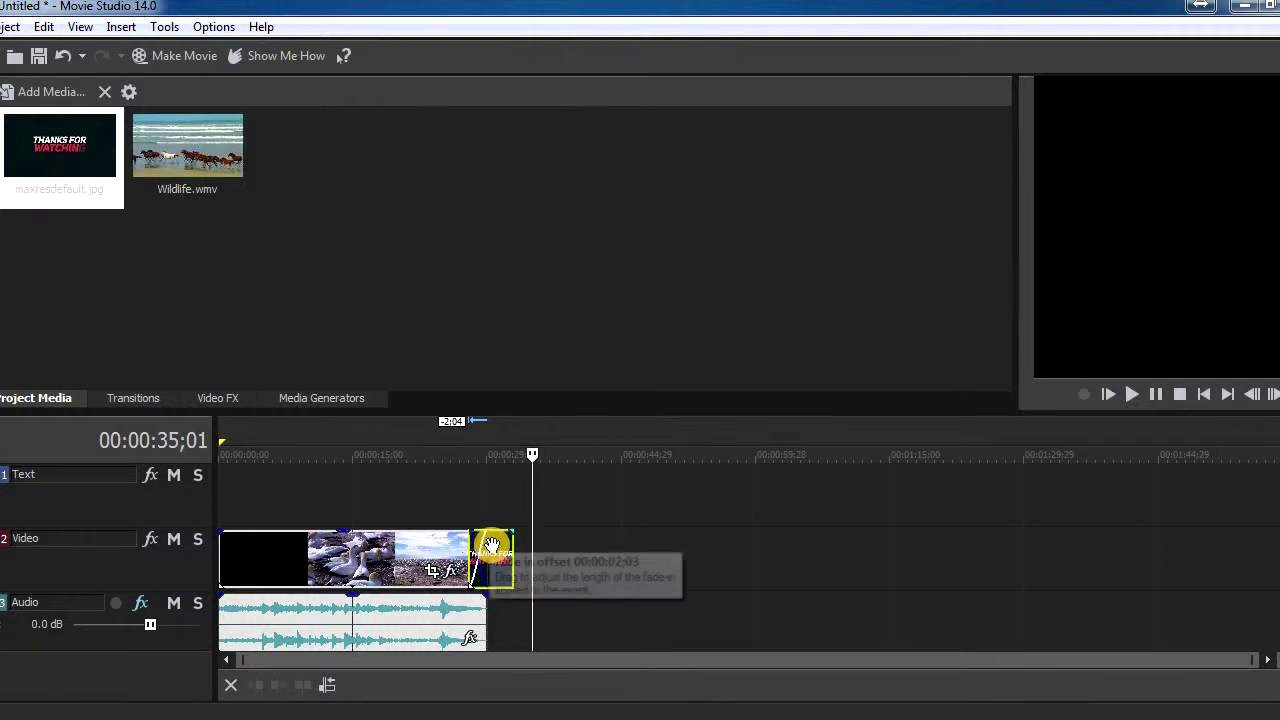
click(435, 452)
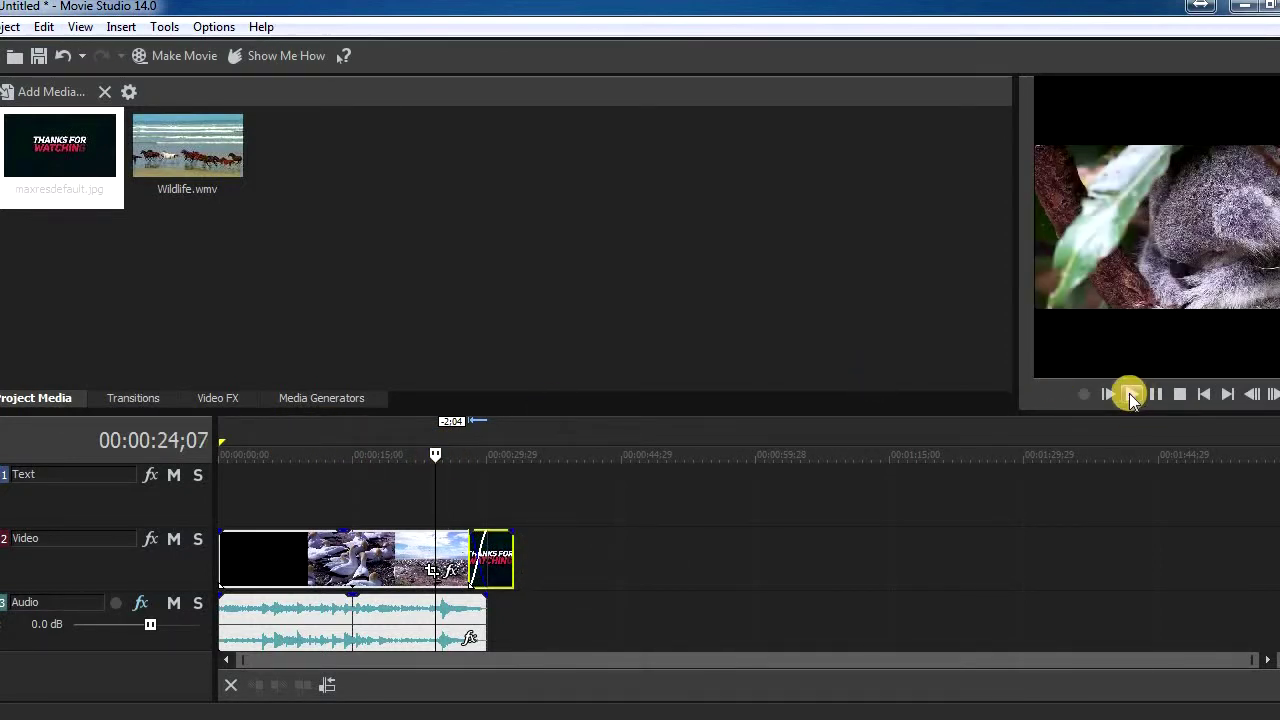
click(1130, 396)
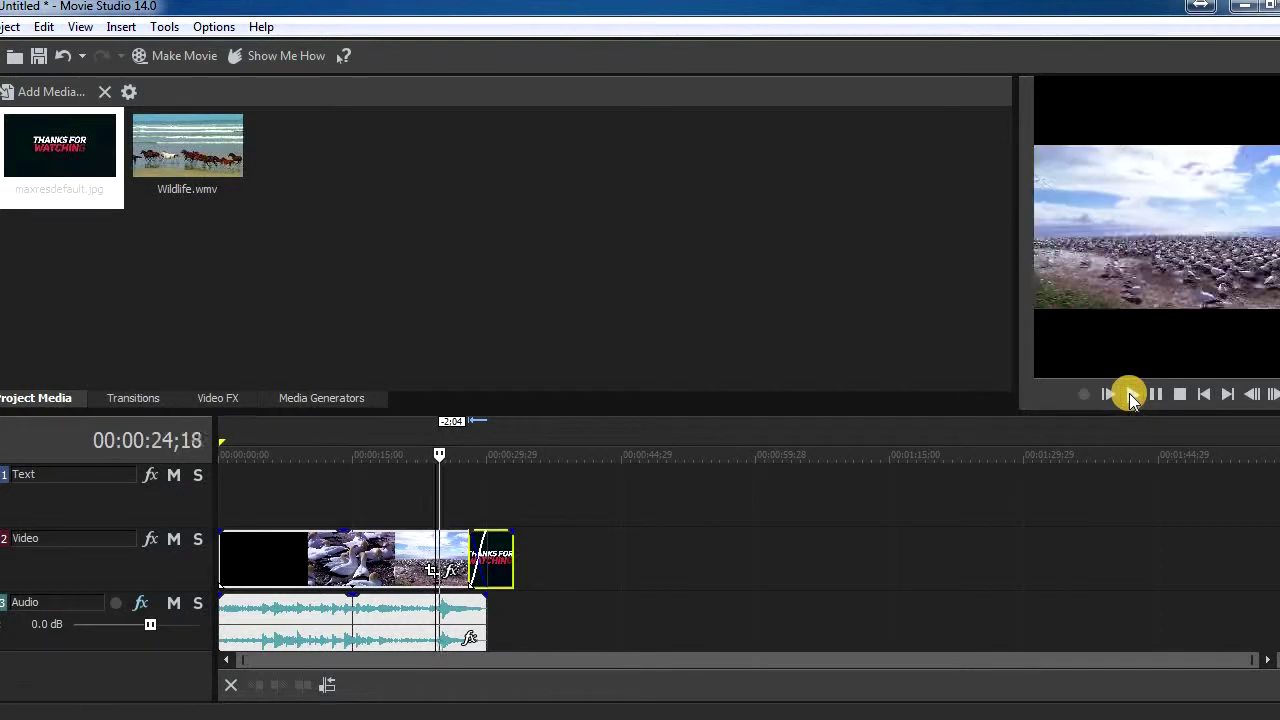
click(1179, 395)
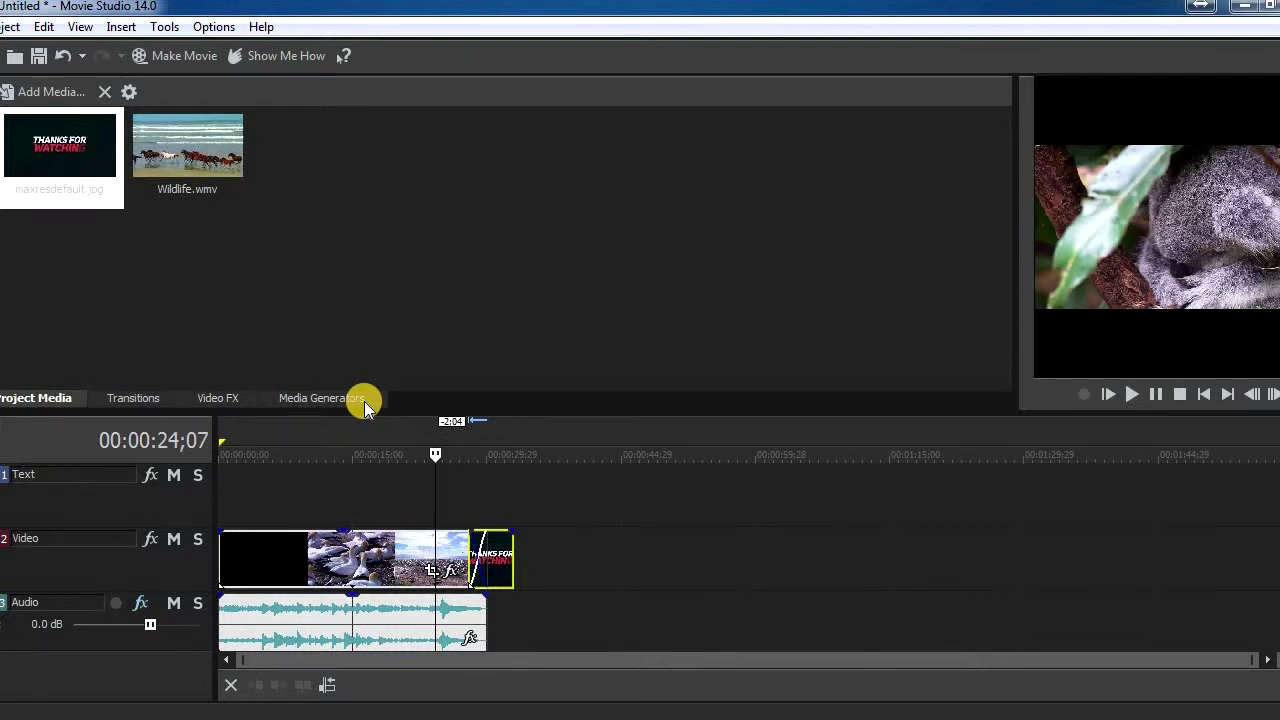
Browse the Transitions library and Video FX presets like Bump Map and Cookie Cutter, then return to Transitions
click(134, 397)
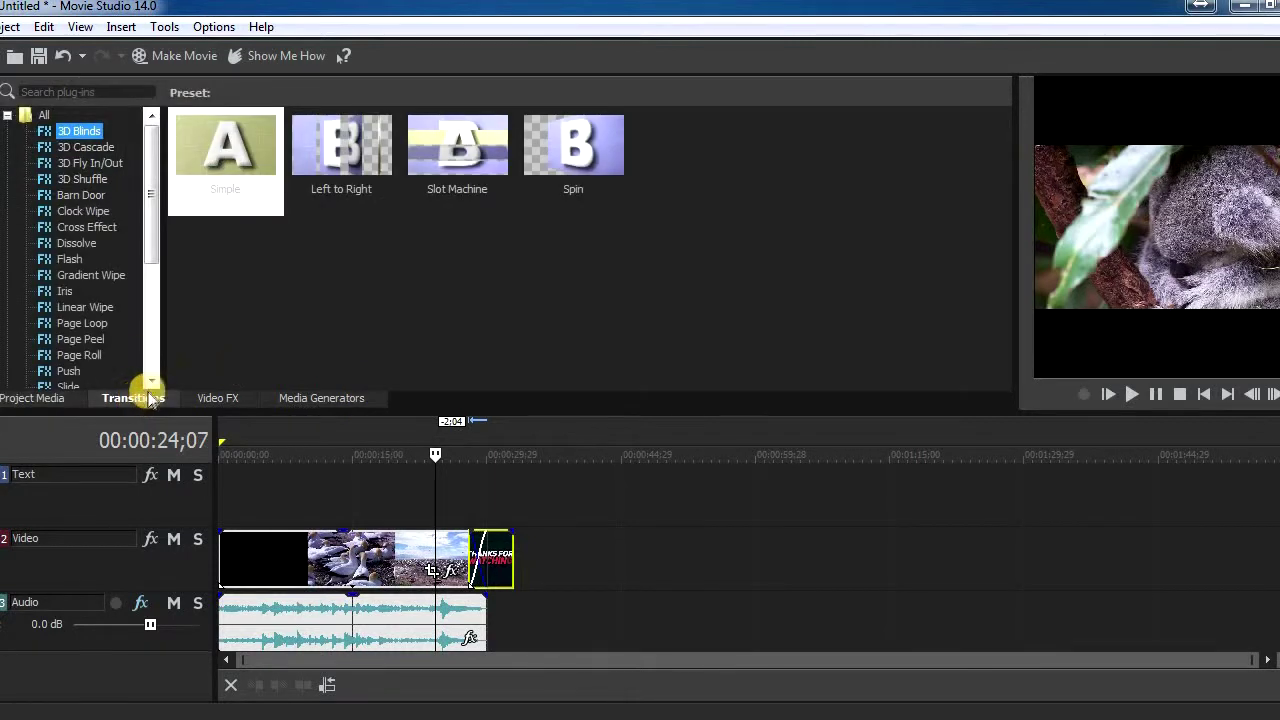
drag(151, 223, 151, 349)
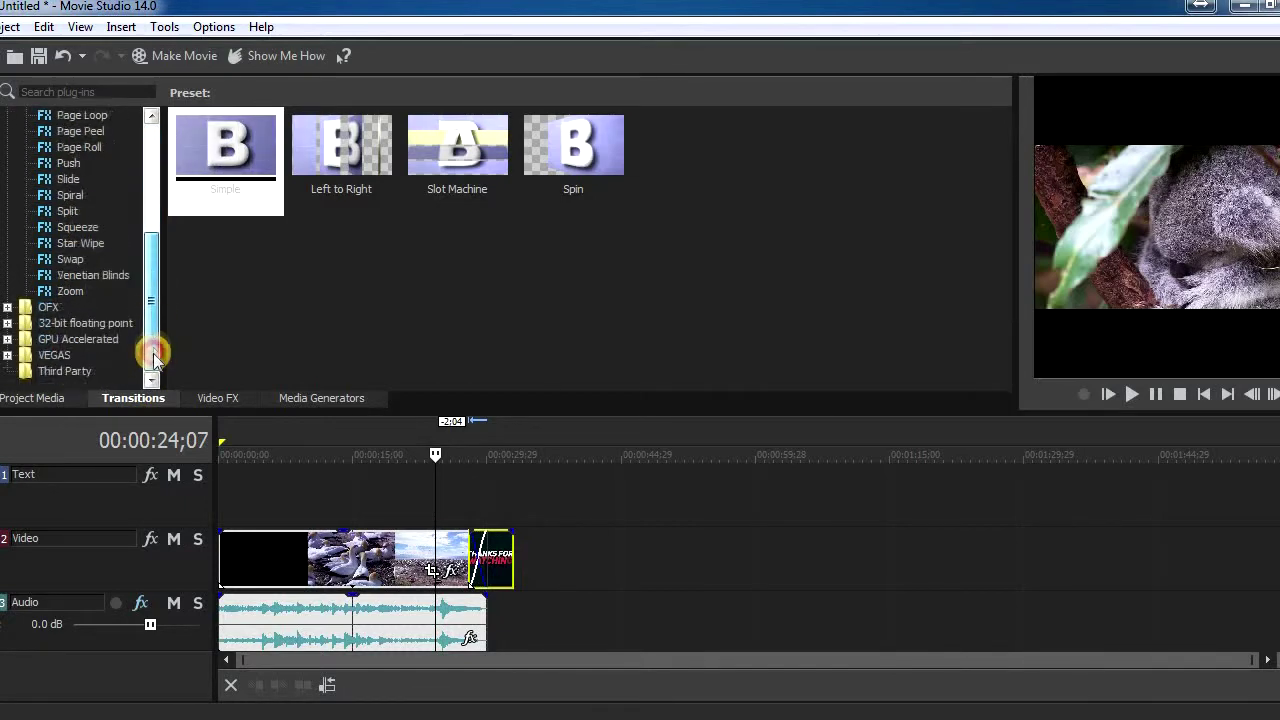
click(220, 398)
click(80, 228)
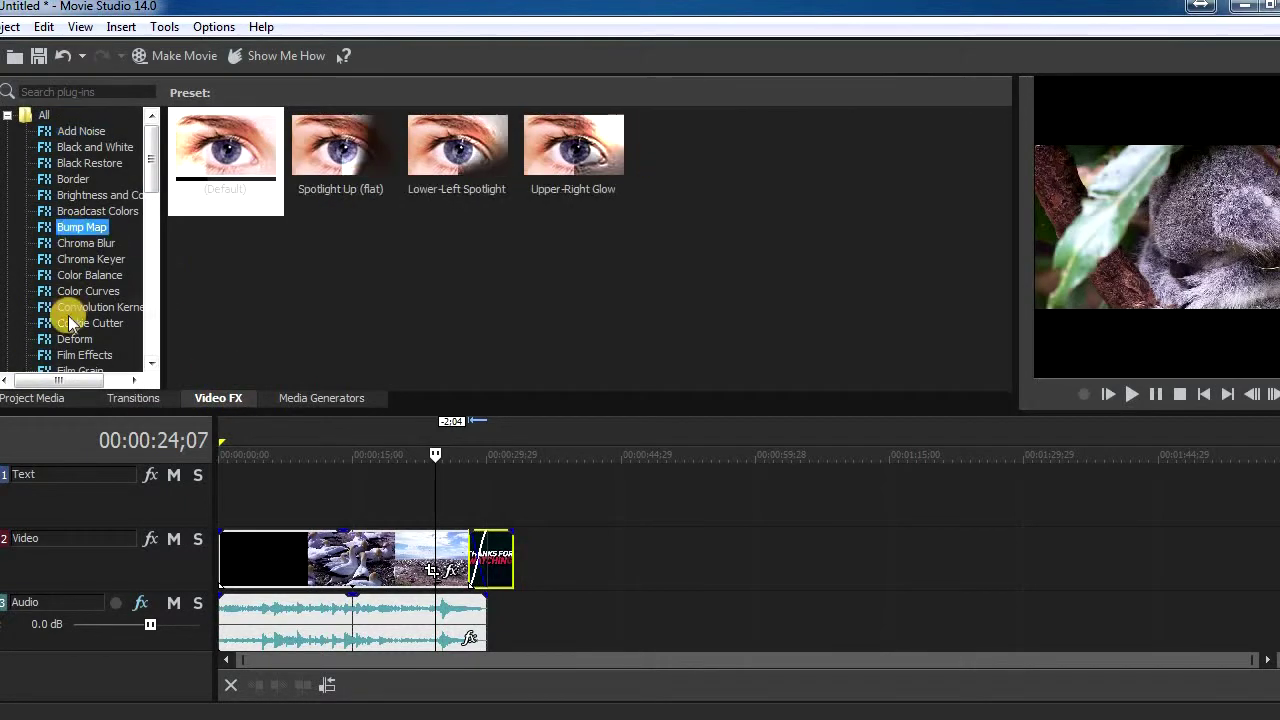
click(88, 323)
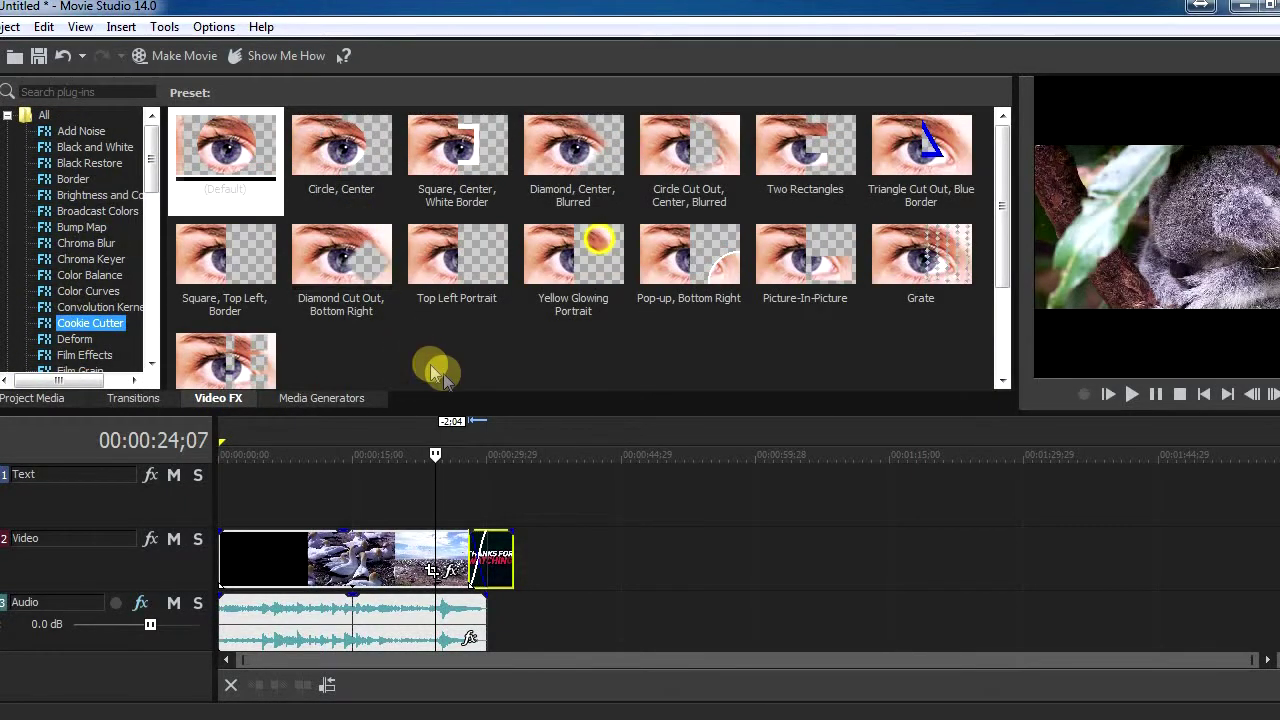
click(120, 400)
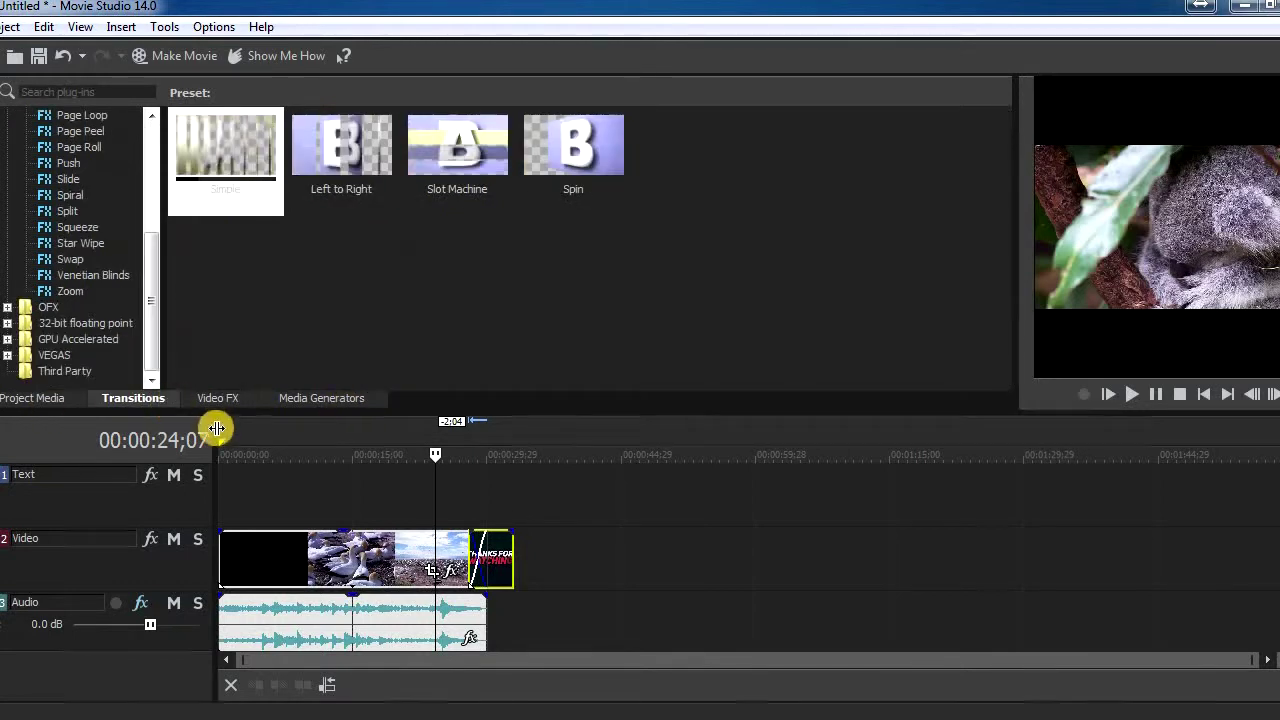
click(121, 27)
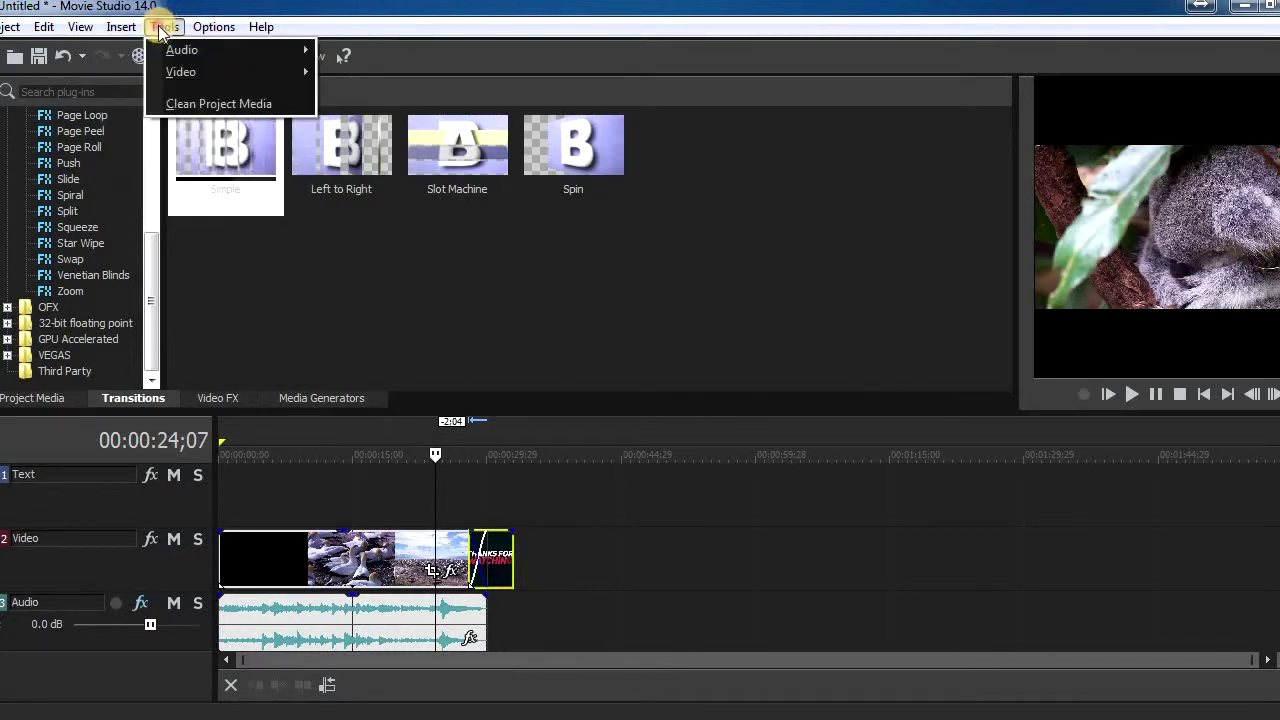
Close the Insert menu and show the Options menu with Auto Ripple and Preferences
key(Escape)
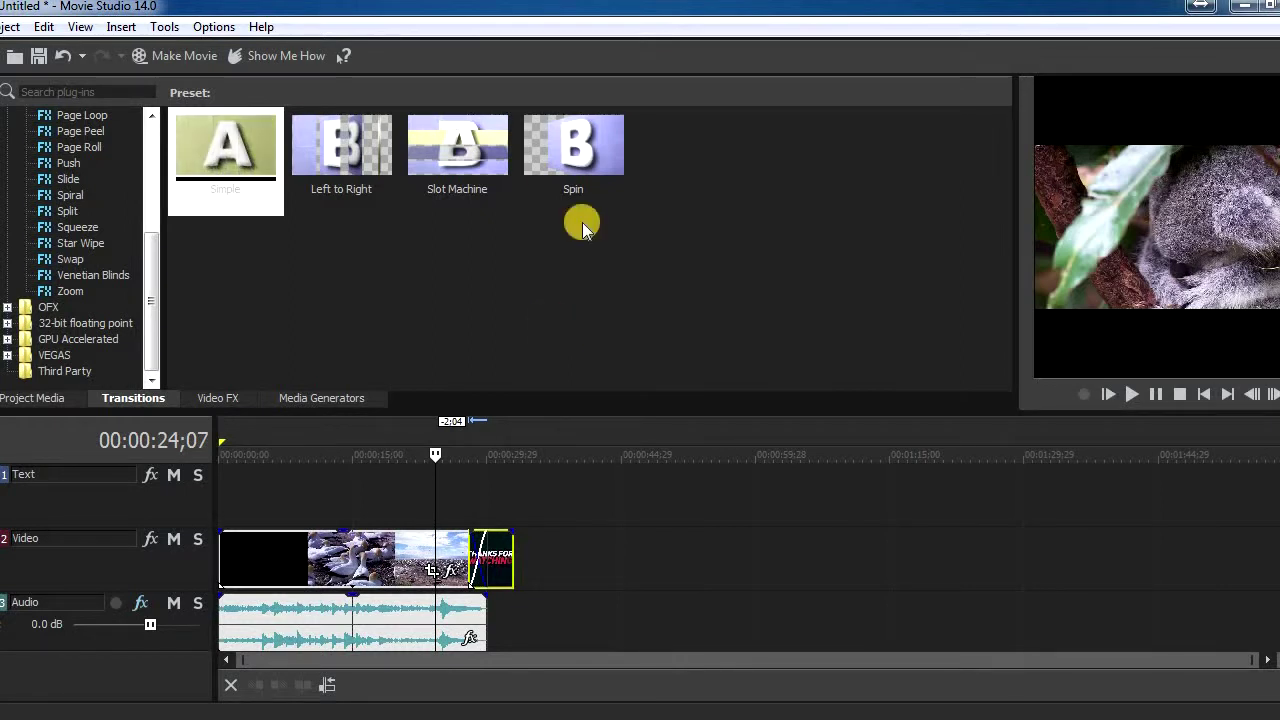
click(208, 27)
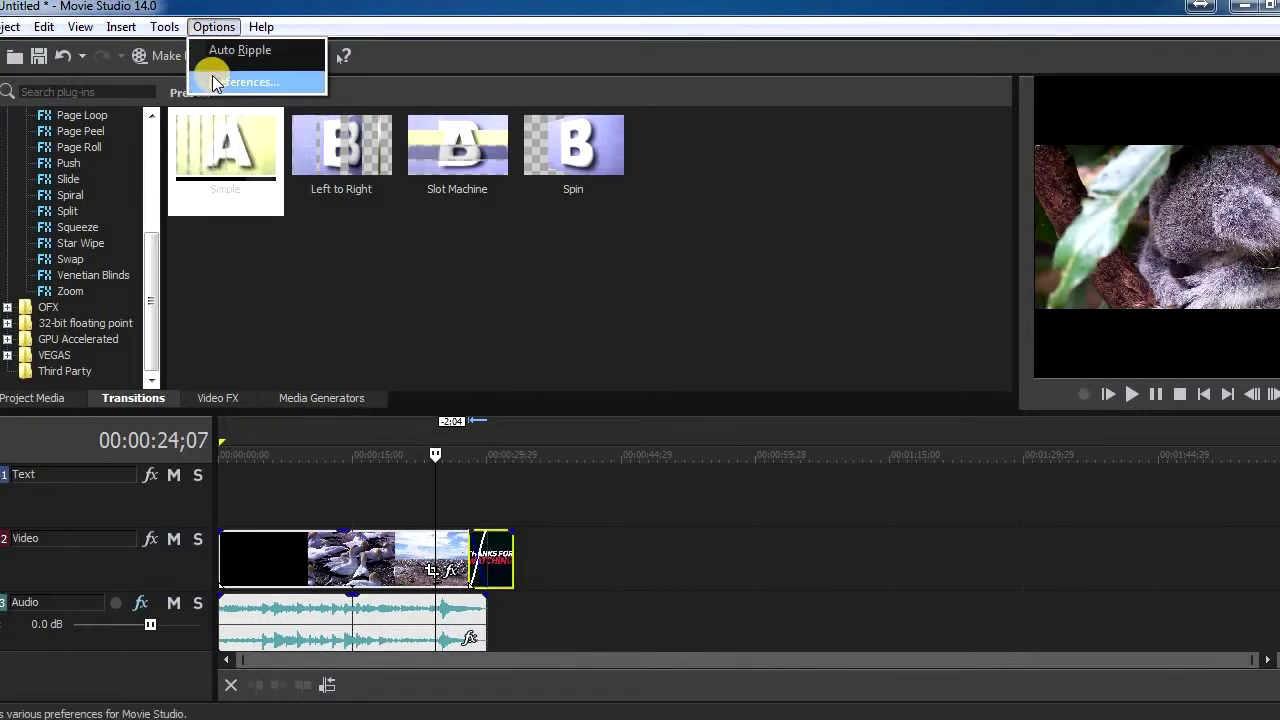
click(209, 79)
click(516, 67)
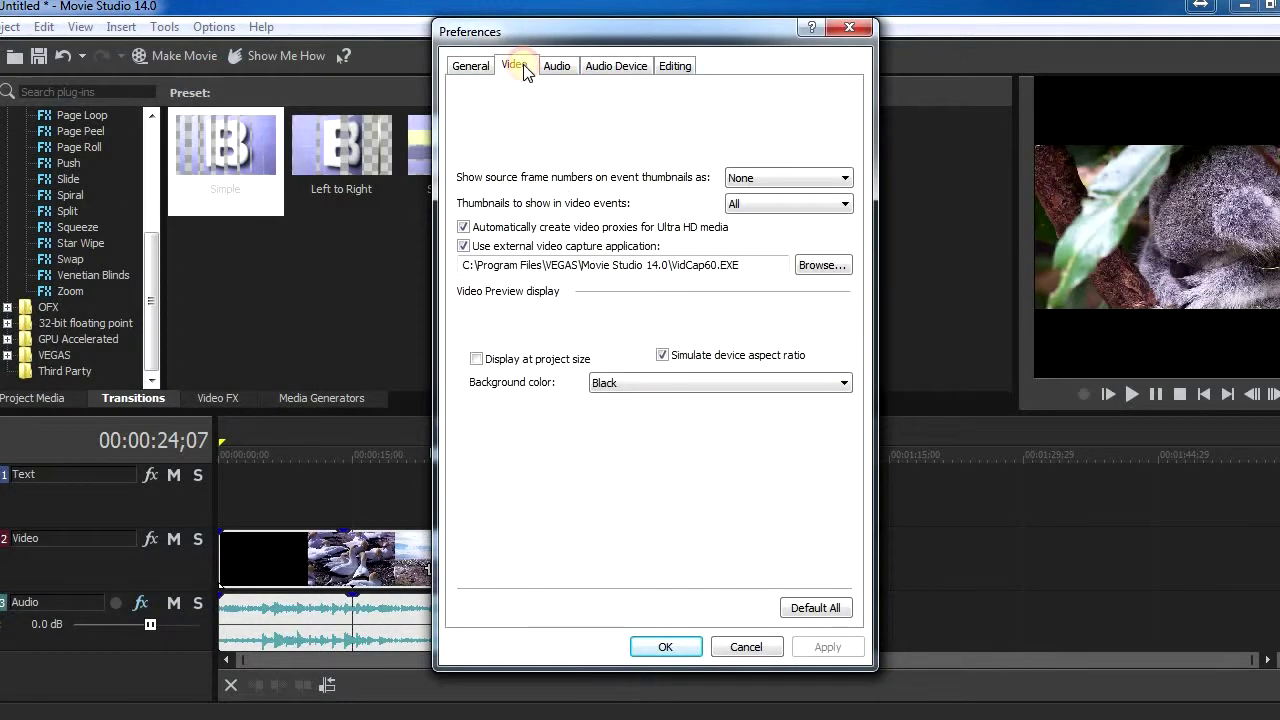
click(560, 67)
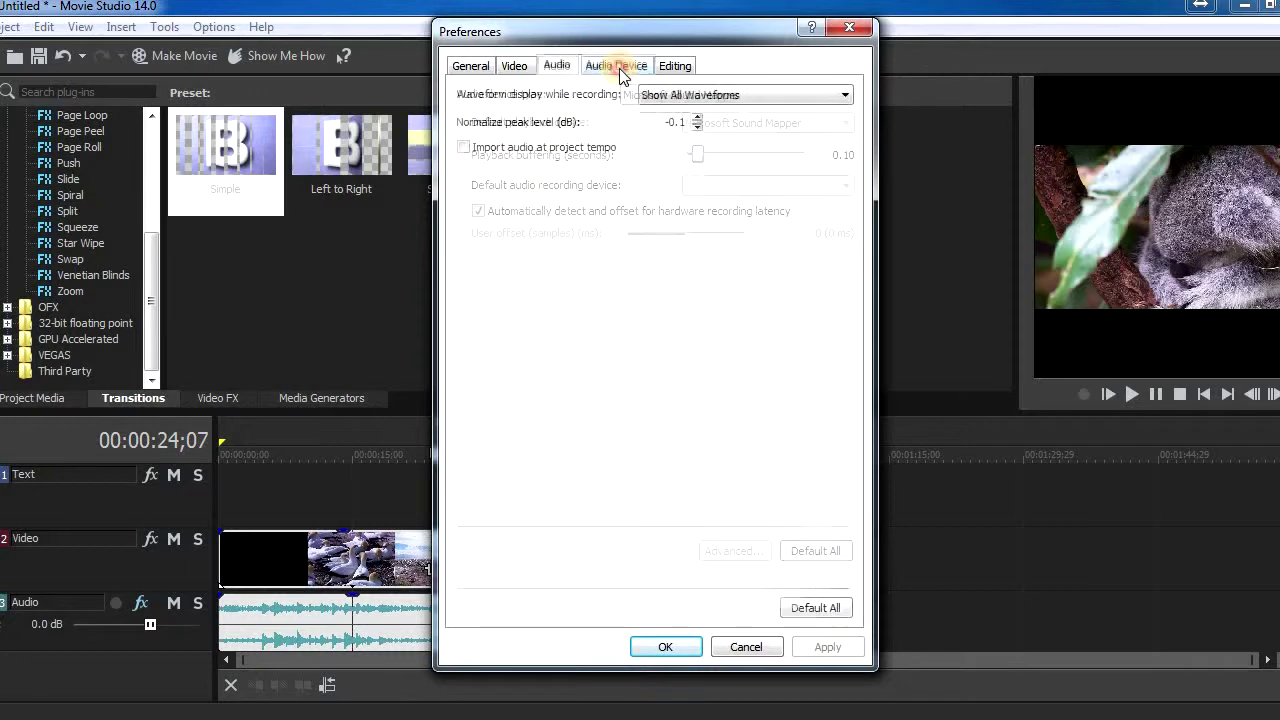
click(610, 66)
click(674, 66)
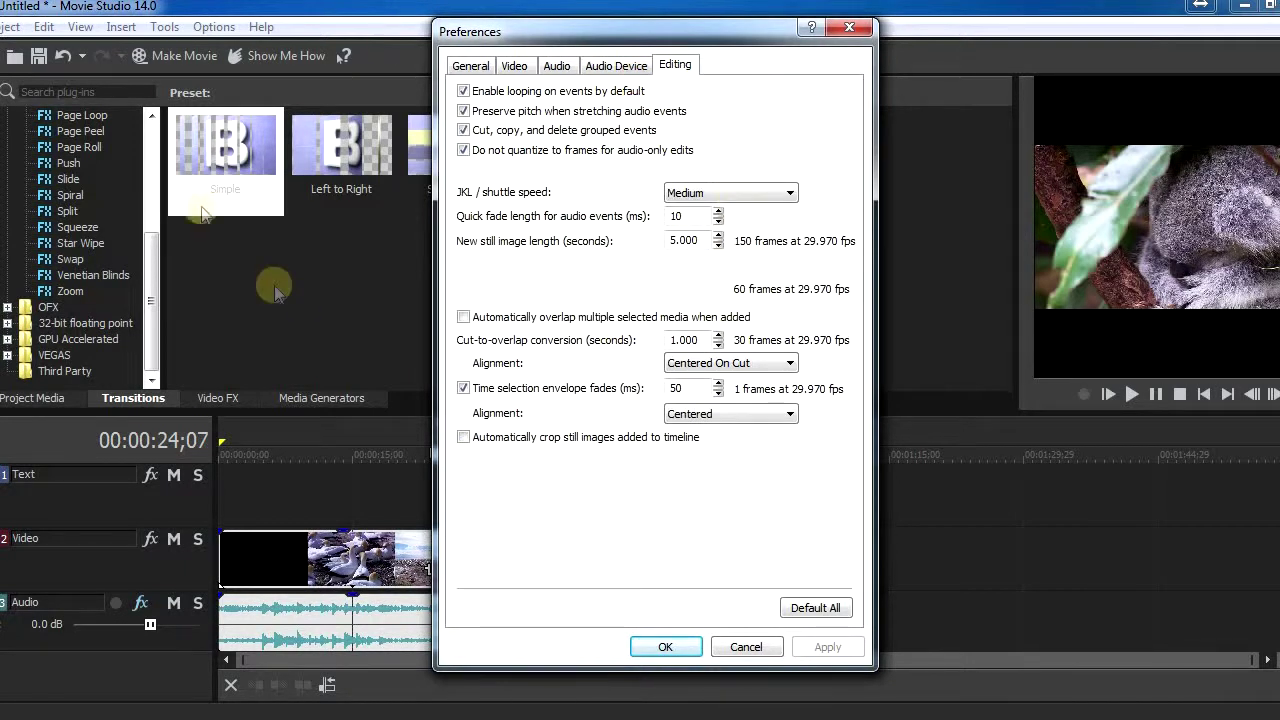
click(470, 65)
click(849, 27)
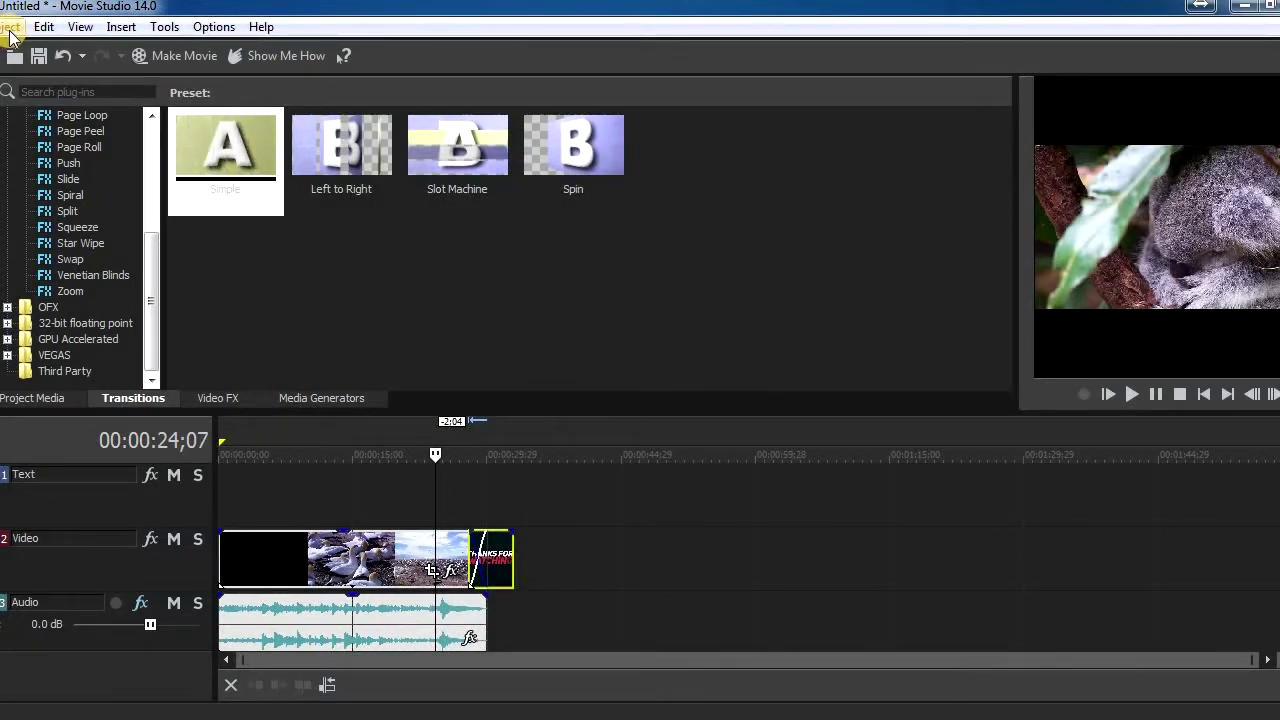
click(10, 30)
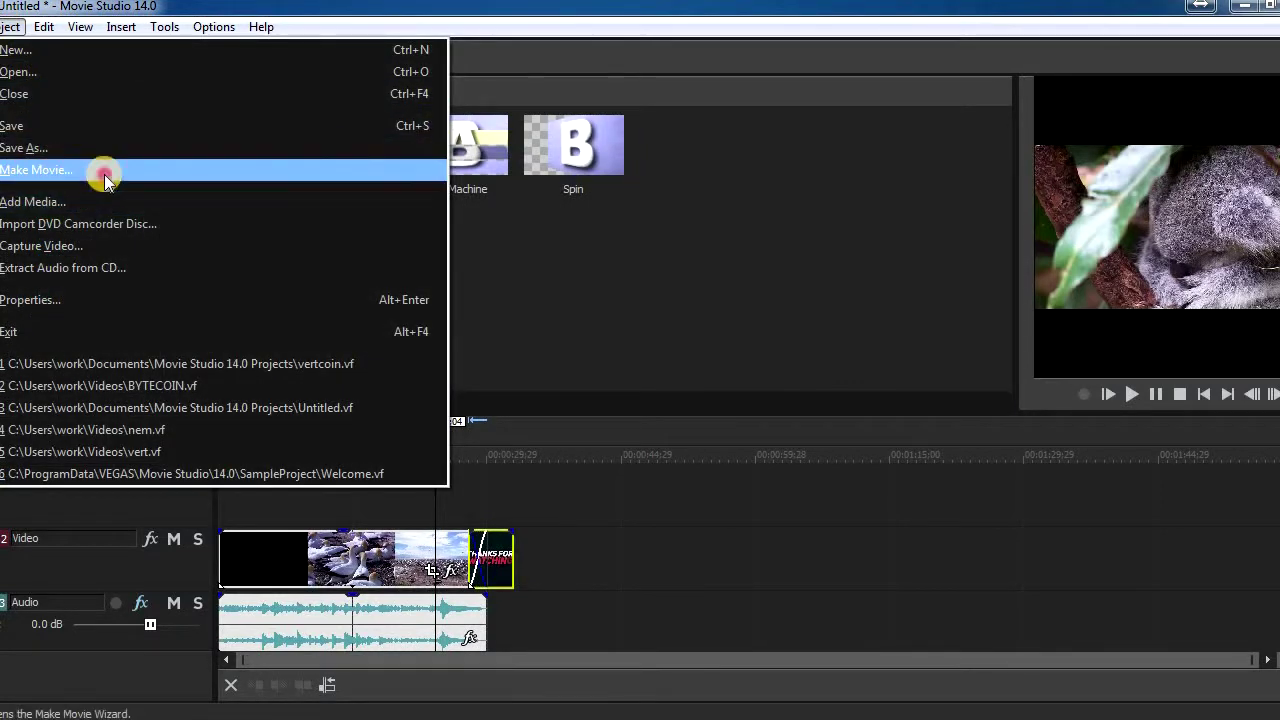
Start the Make Movie wizard and choose to save the movie to the hard drive
click(104, 168)
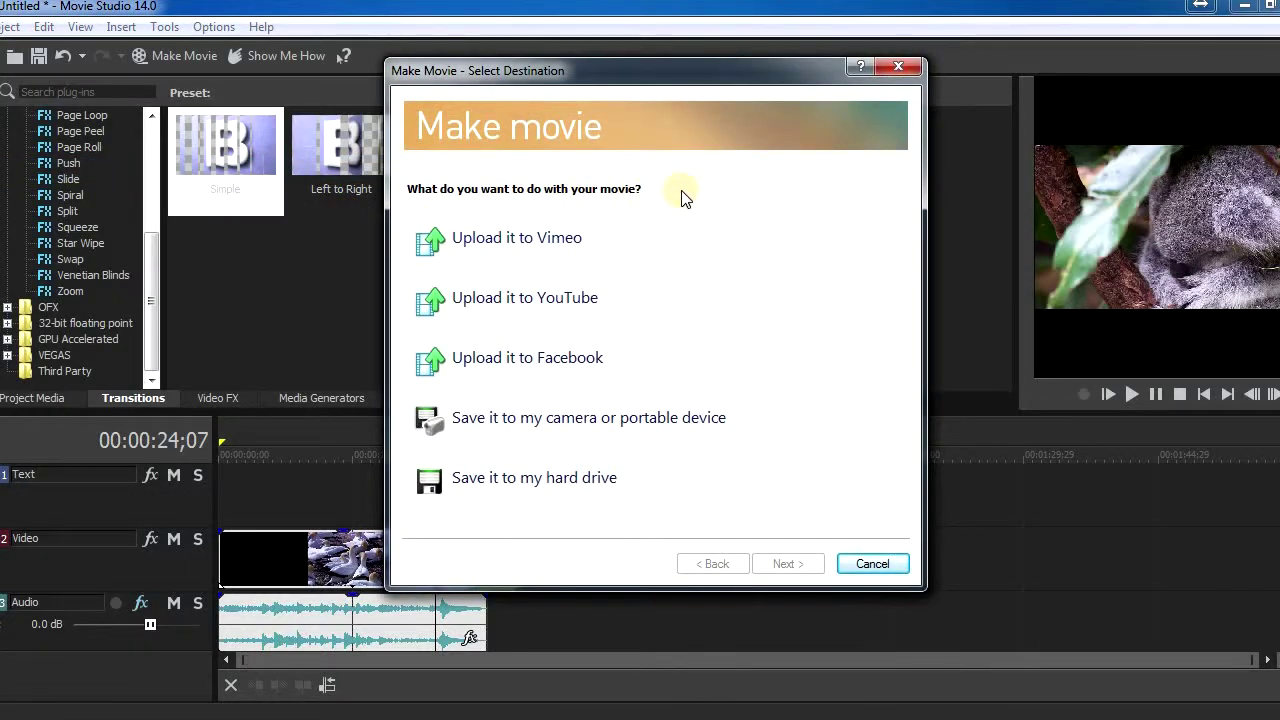
click(556, 480)
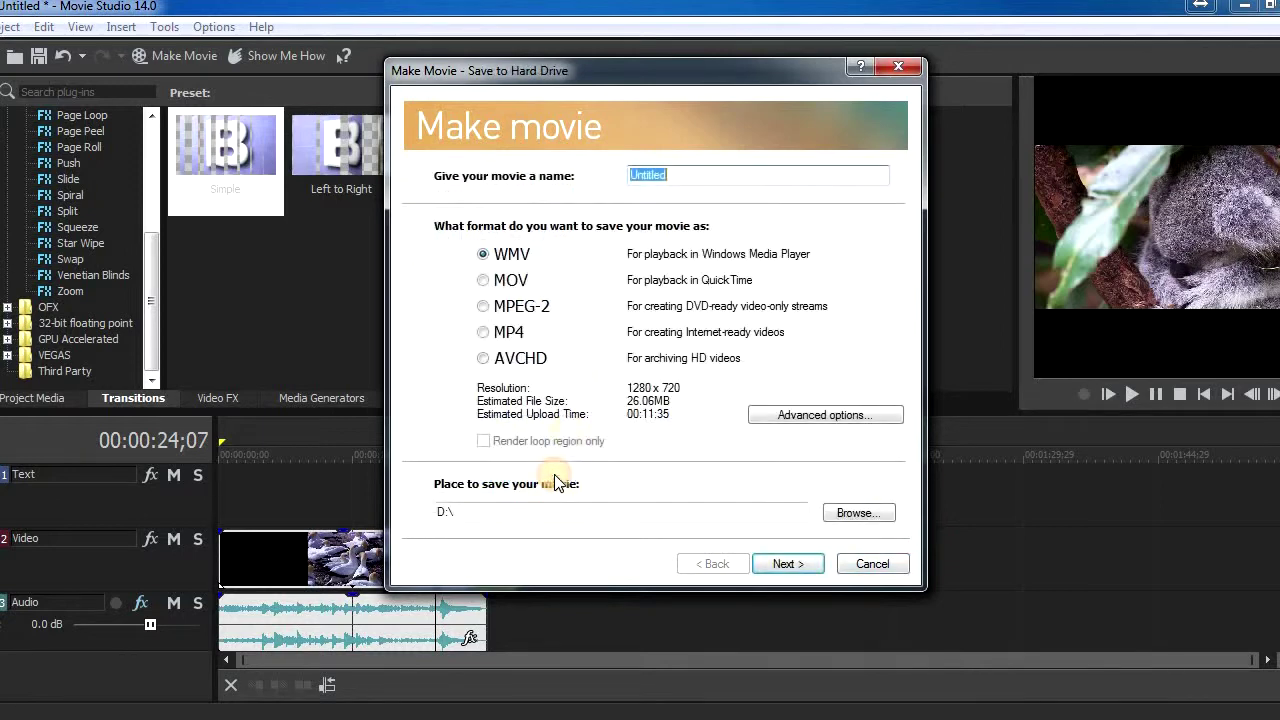
Switch the output format from WMV to MP4, estimated at 32.93MB, and focus the name field
click(511, 338)
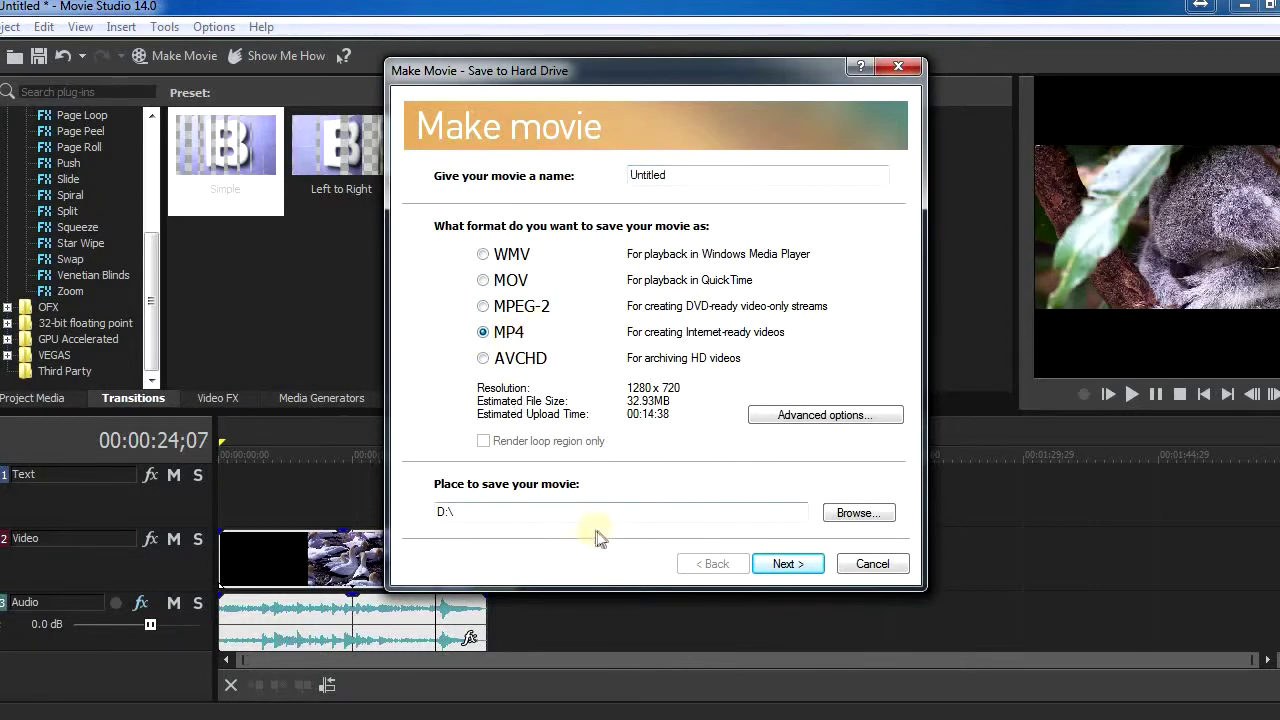
click(675, 174)
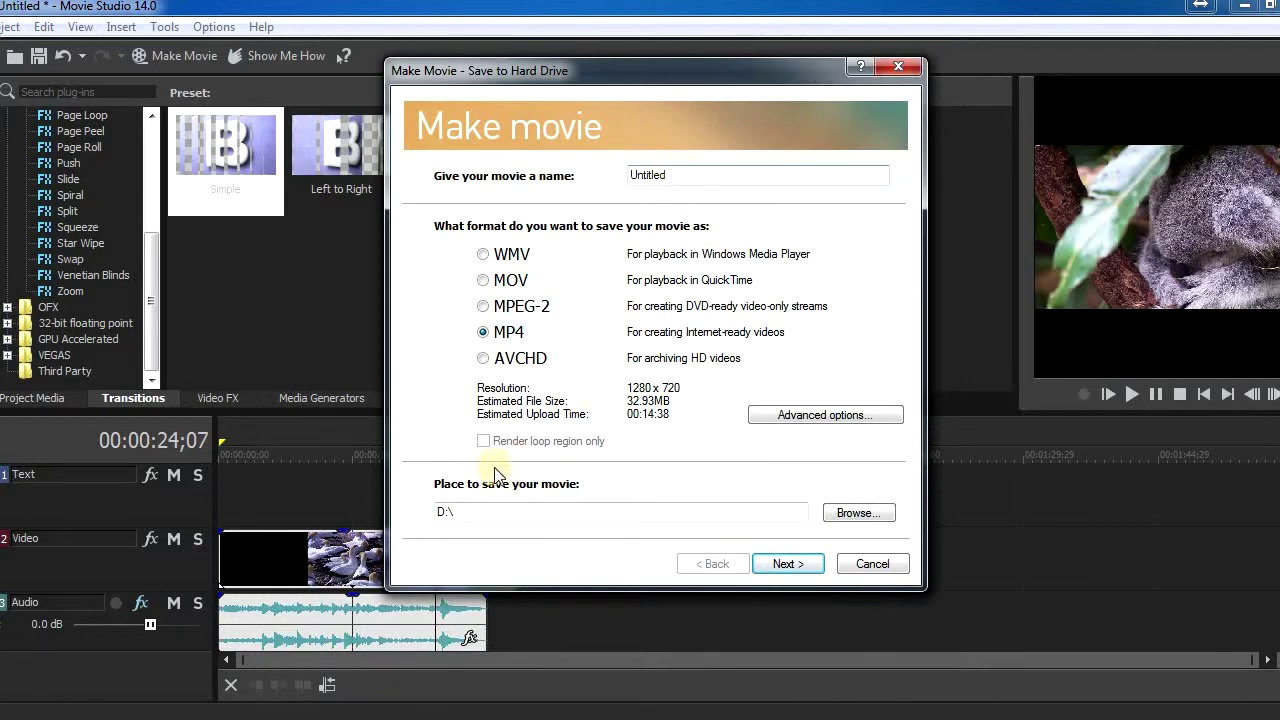
key(super)
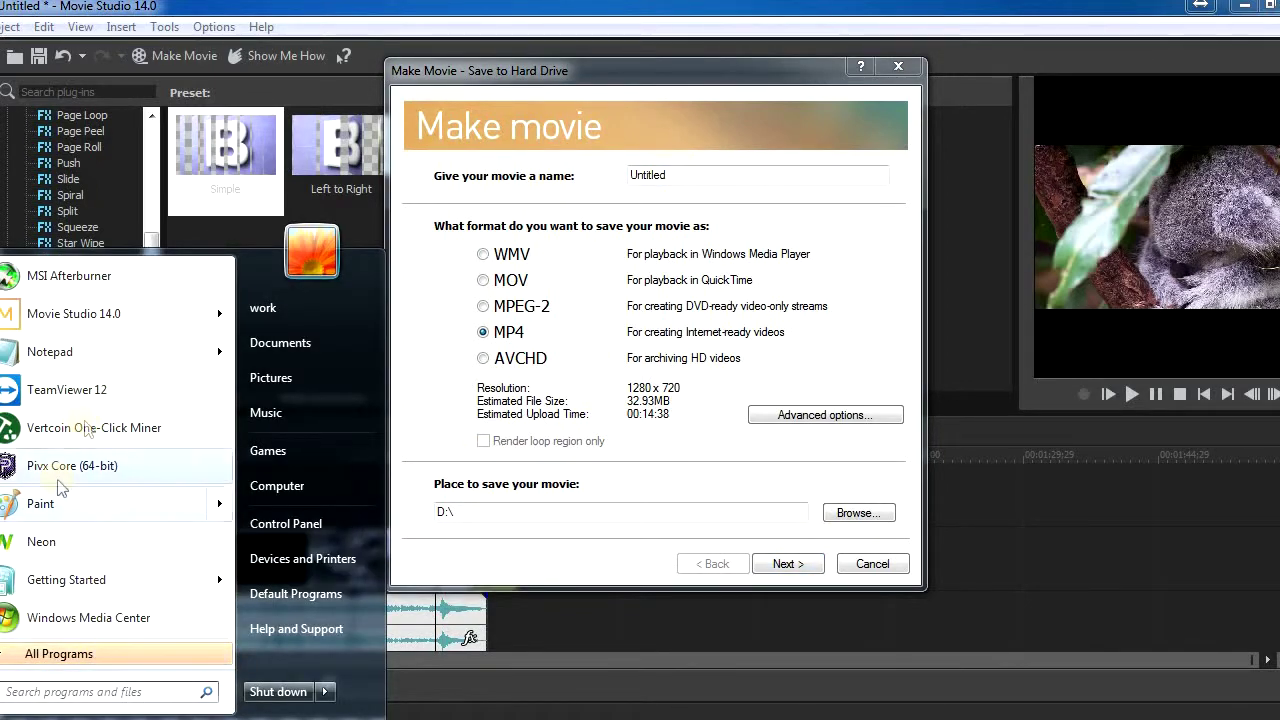
Dismiss the Start menu and close the accidentally opened Windows Media Center
key(Escape)
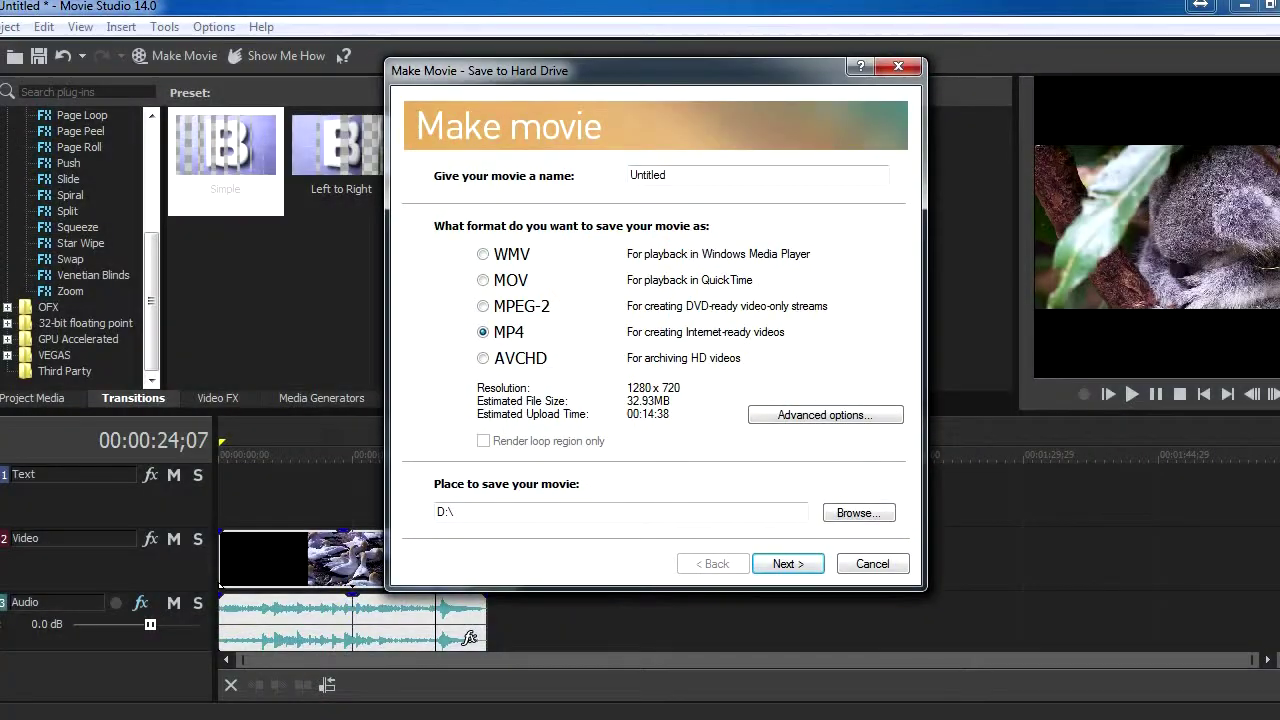
key(super)
key(Escape)
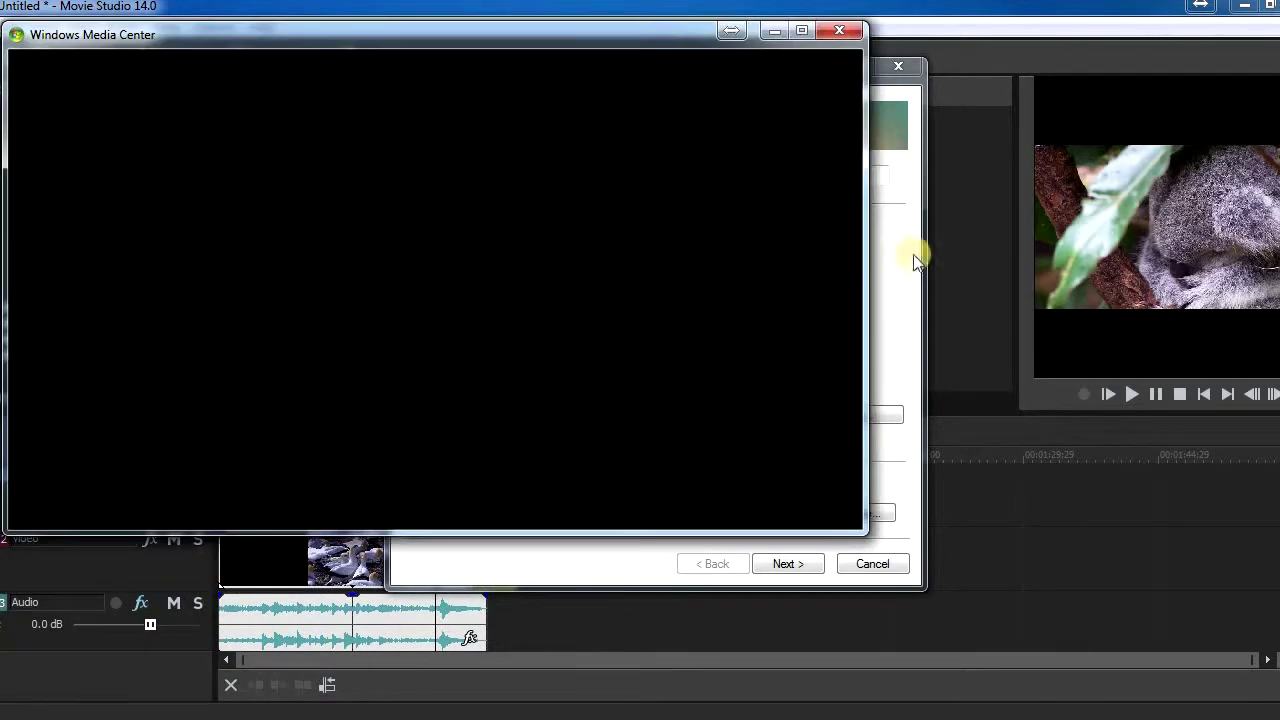
click(840, 32)
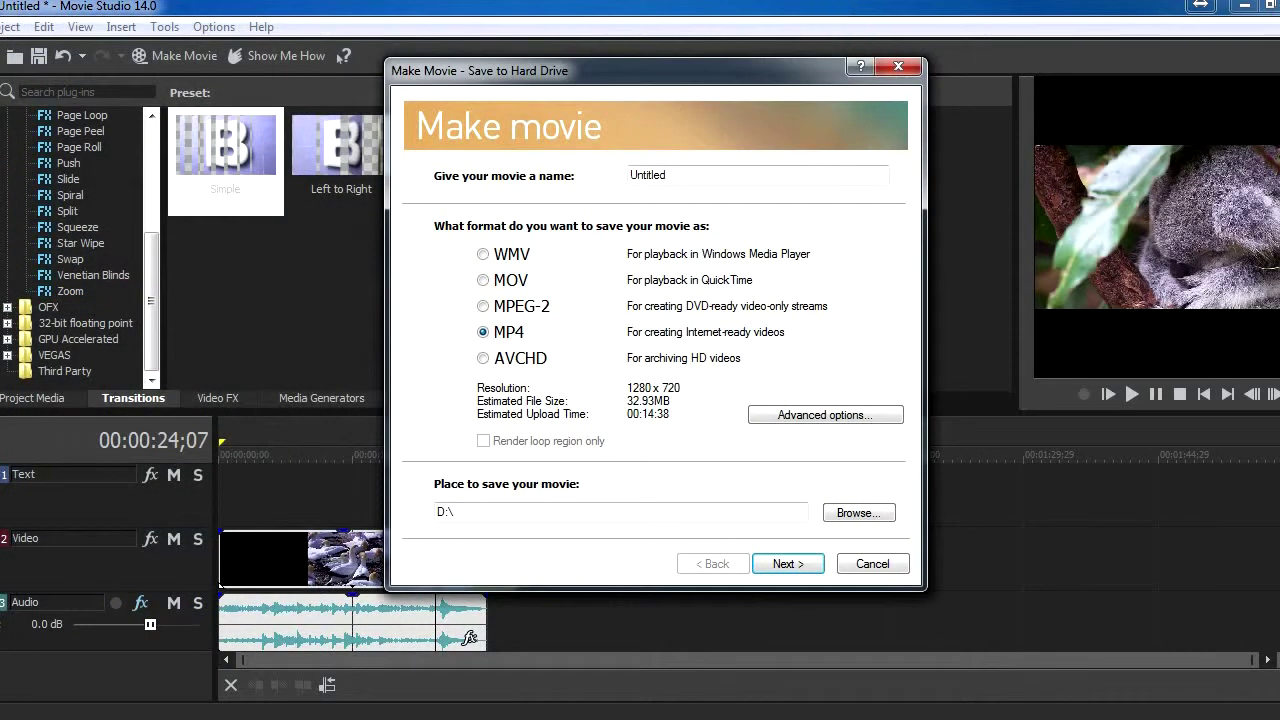
Launch MSI Afterburner from All Programs, move its window, and return the Make Movie dialog to front
key(super)
click(100, 660)
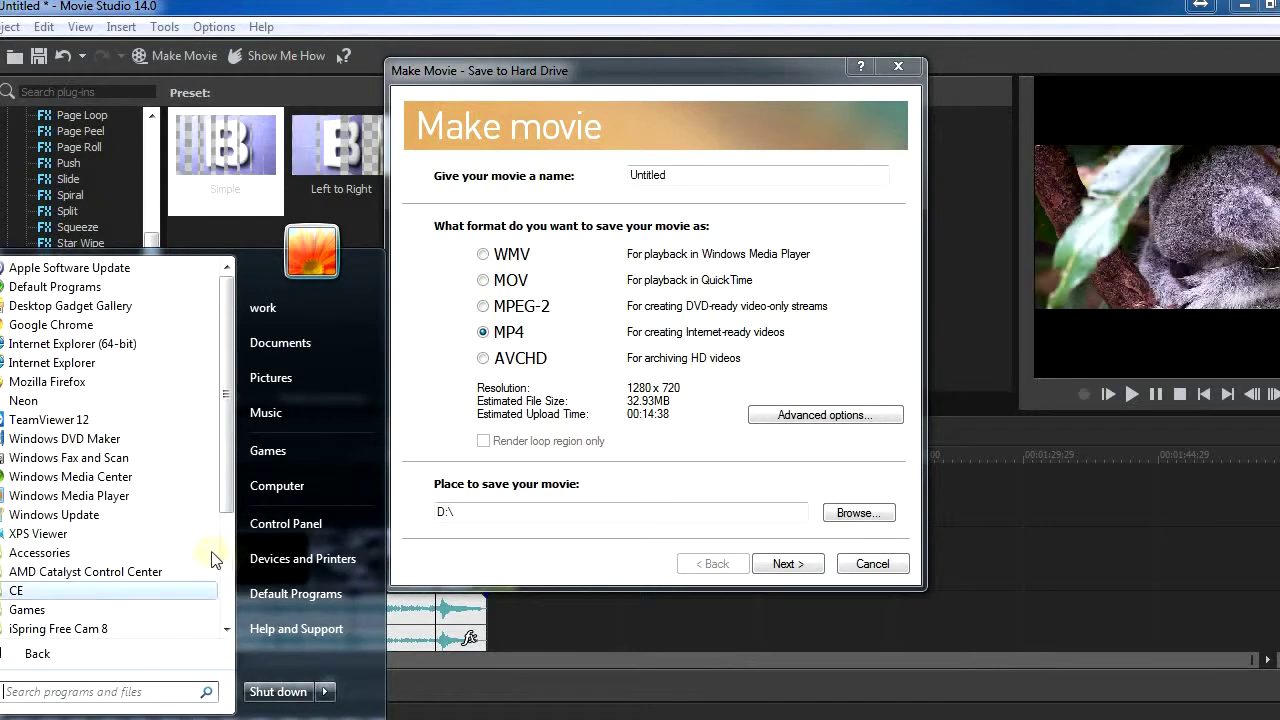
scroll(230, 564, down, 3)
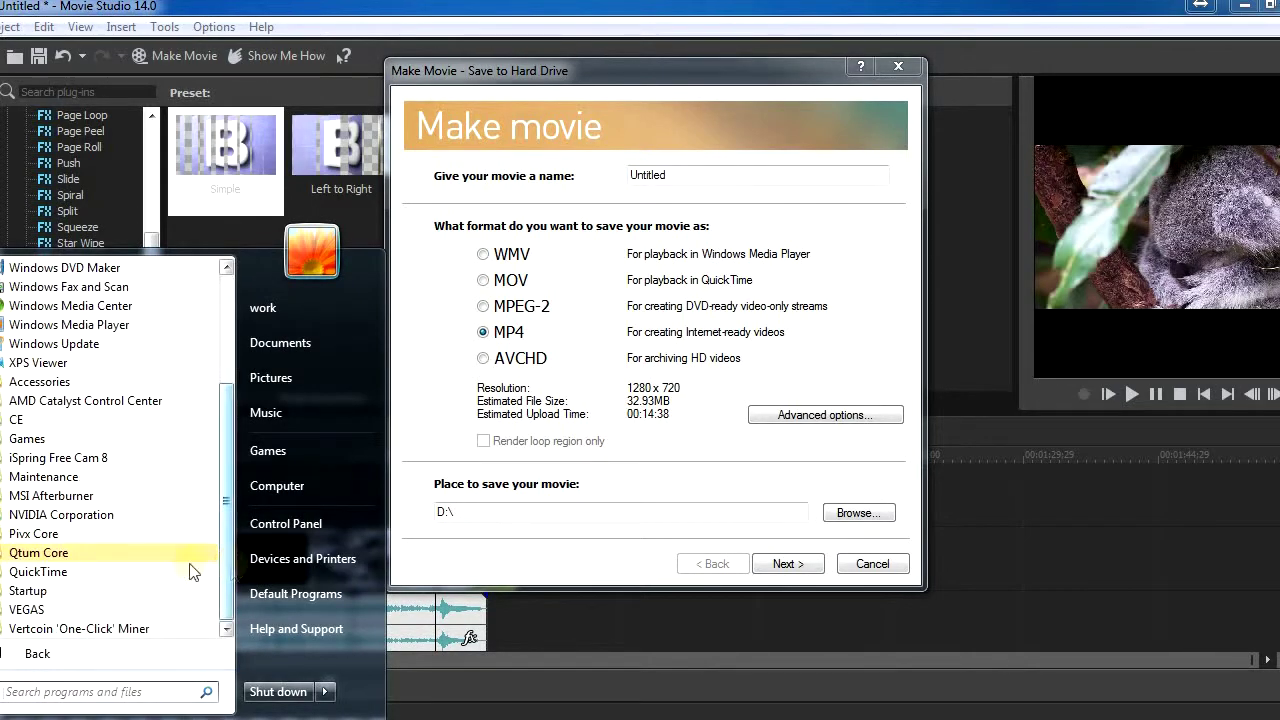
click(92, 497)
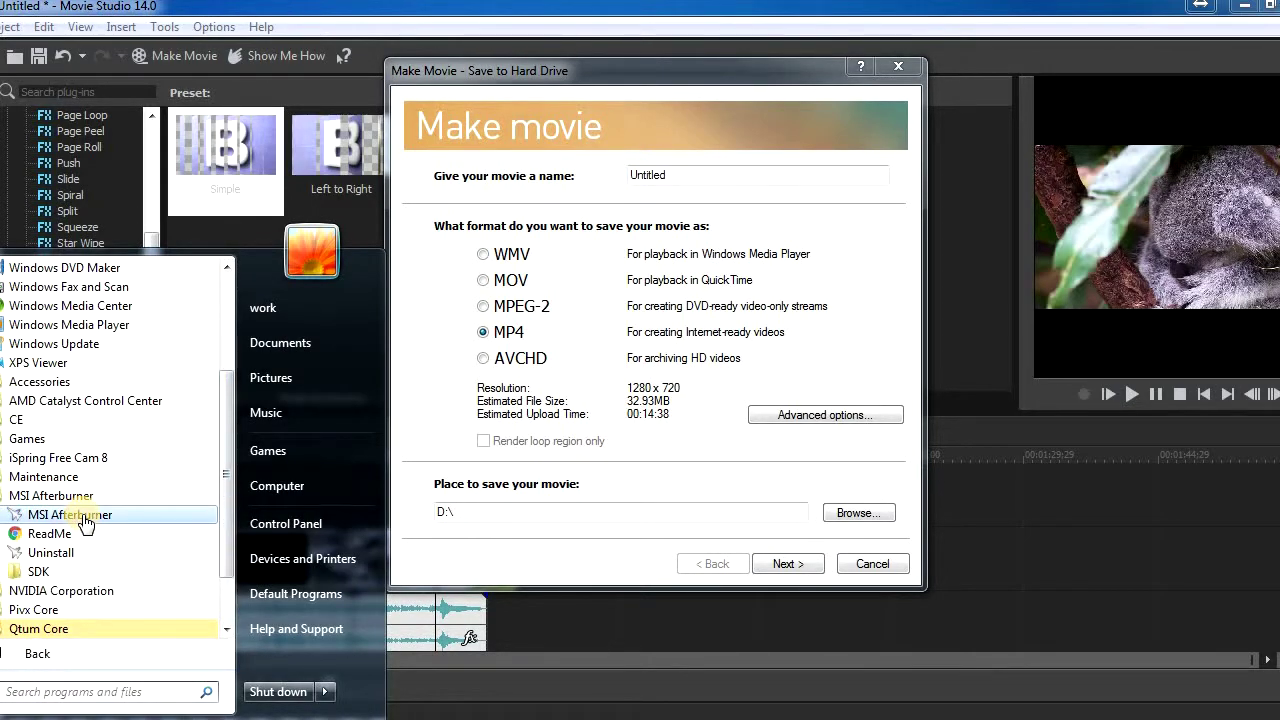
click(84, 519)
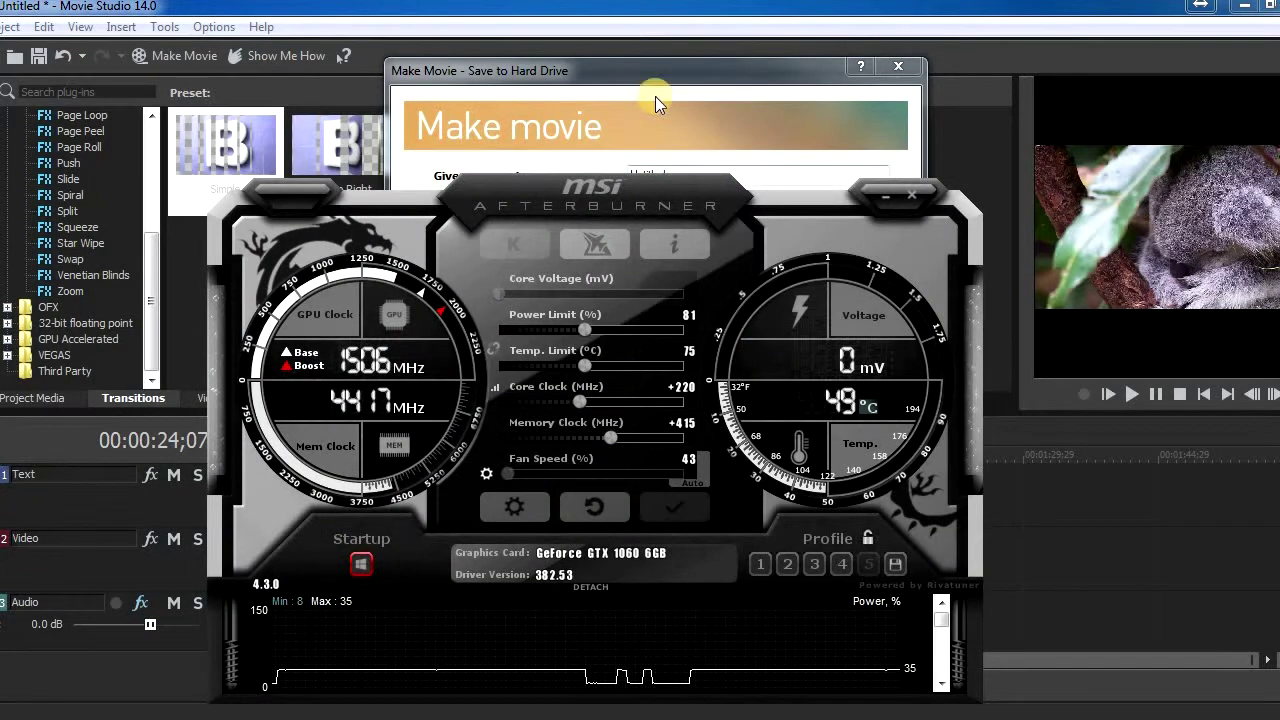
drag(660, 188, 617, 116)
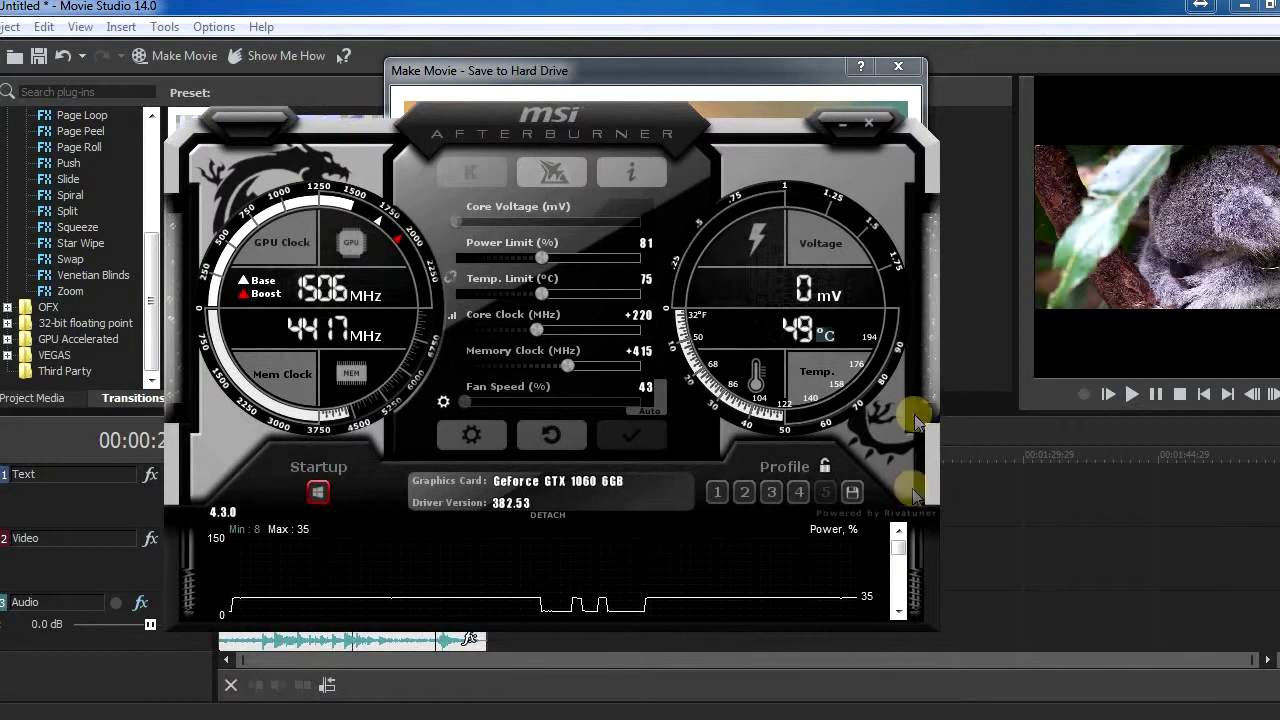
click(653, 79)
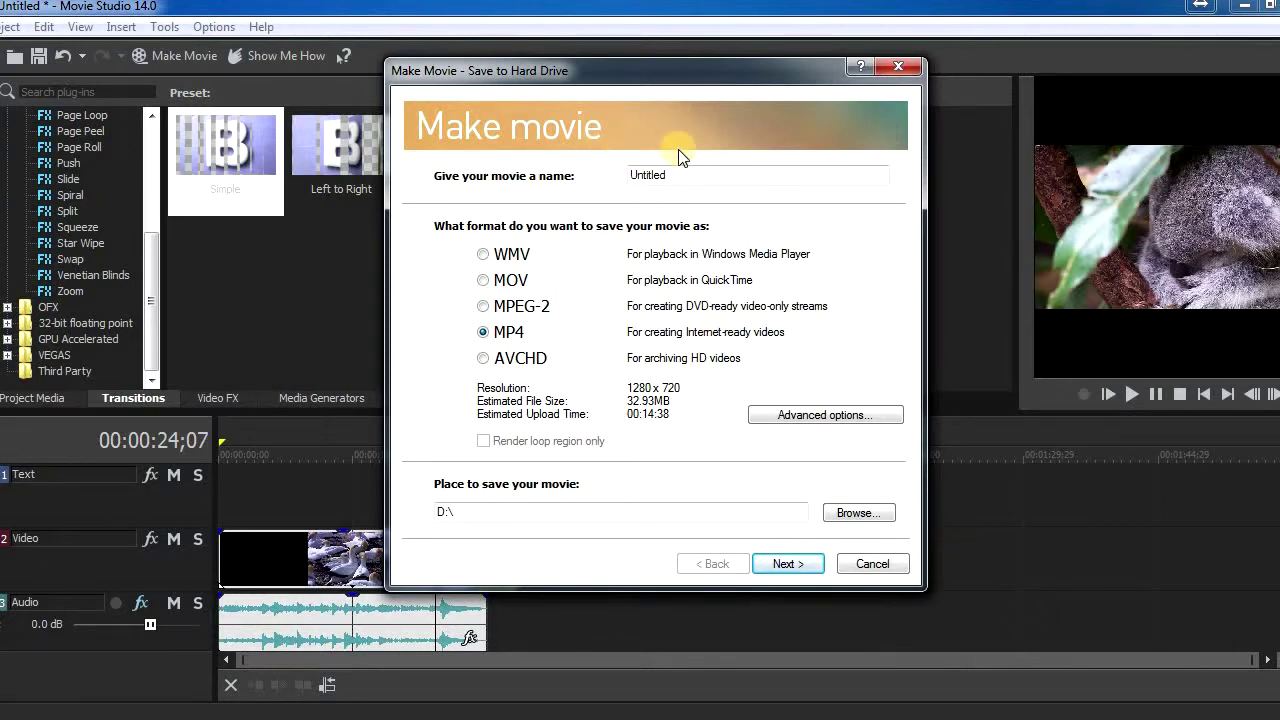
Rename the movie to 'test' and start rendering it as test.mp4
double_click(682, 175)
text(test)
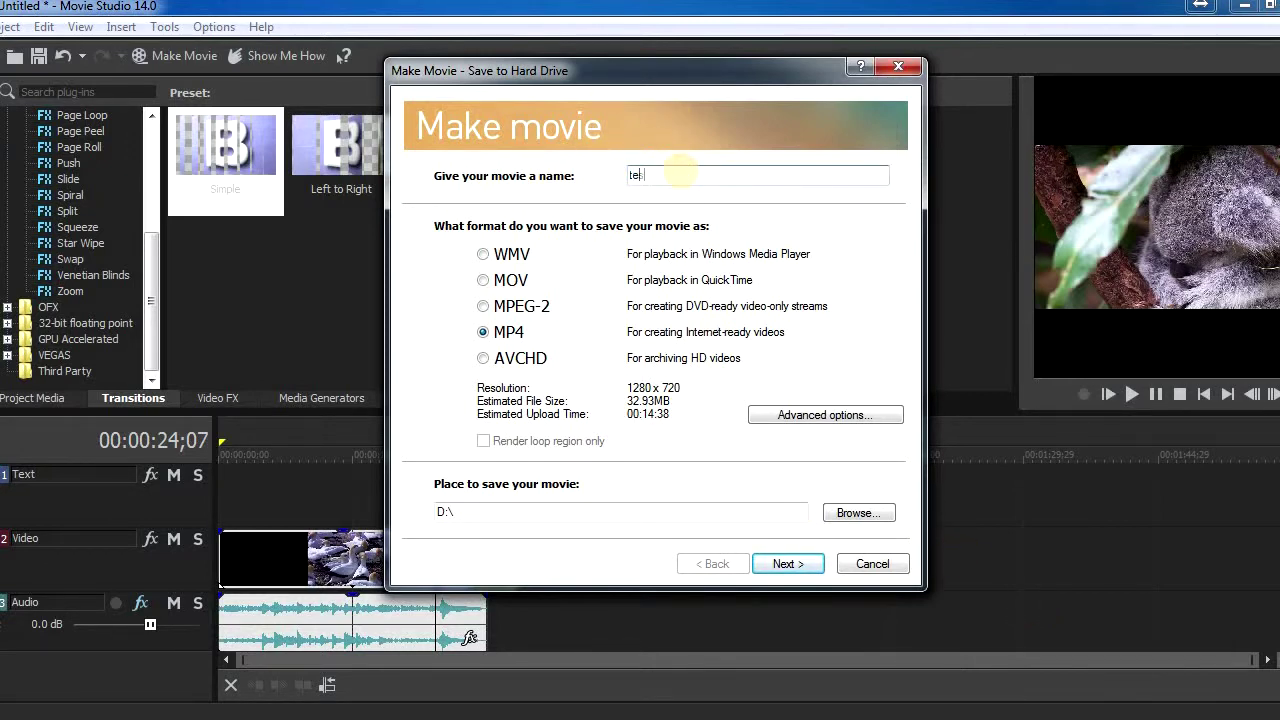
click(783, 565)
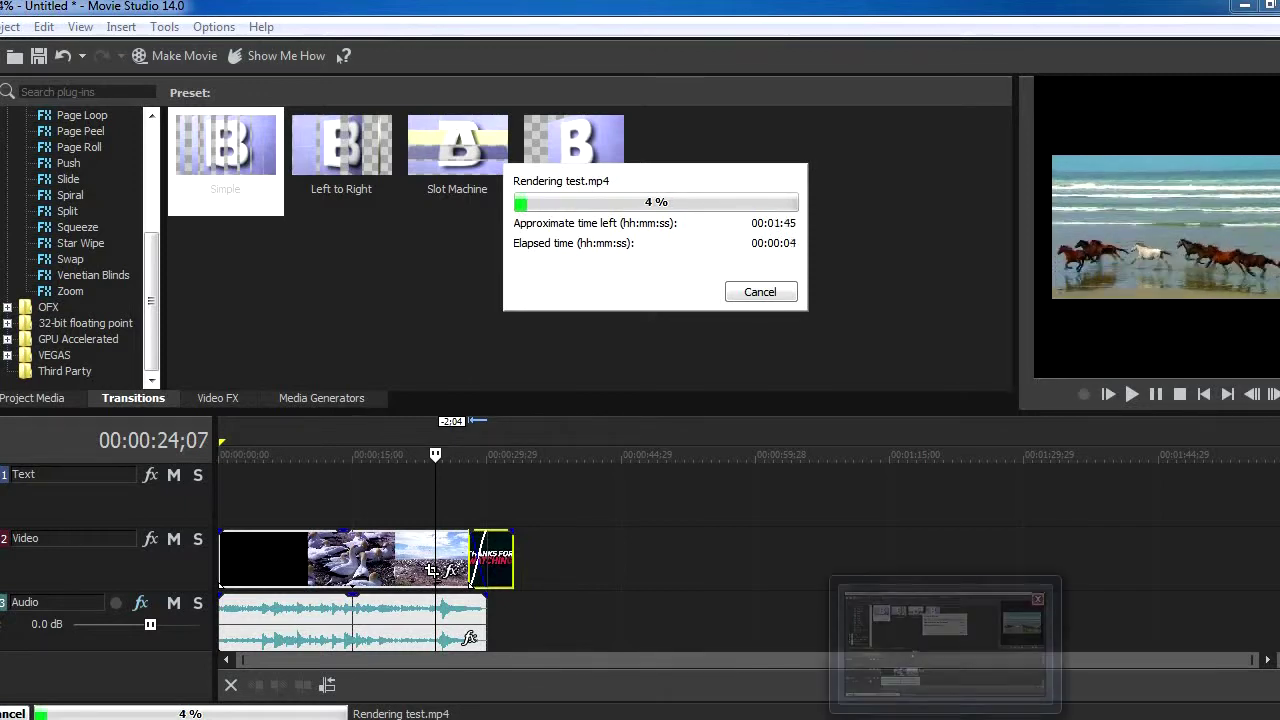
Check GPU usage in Afterburner during the render, then cancel it at 38%
key(alt+Tab)
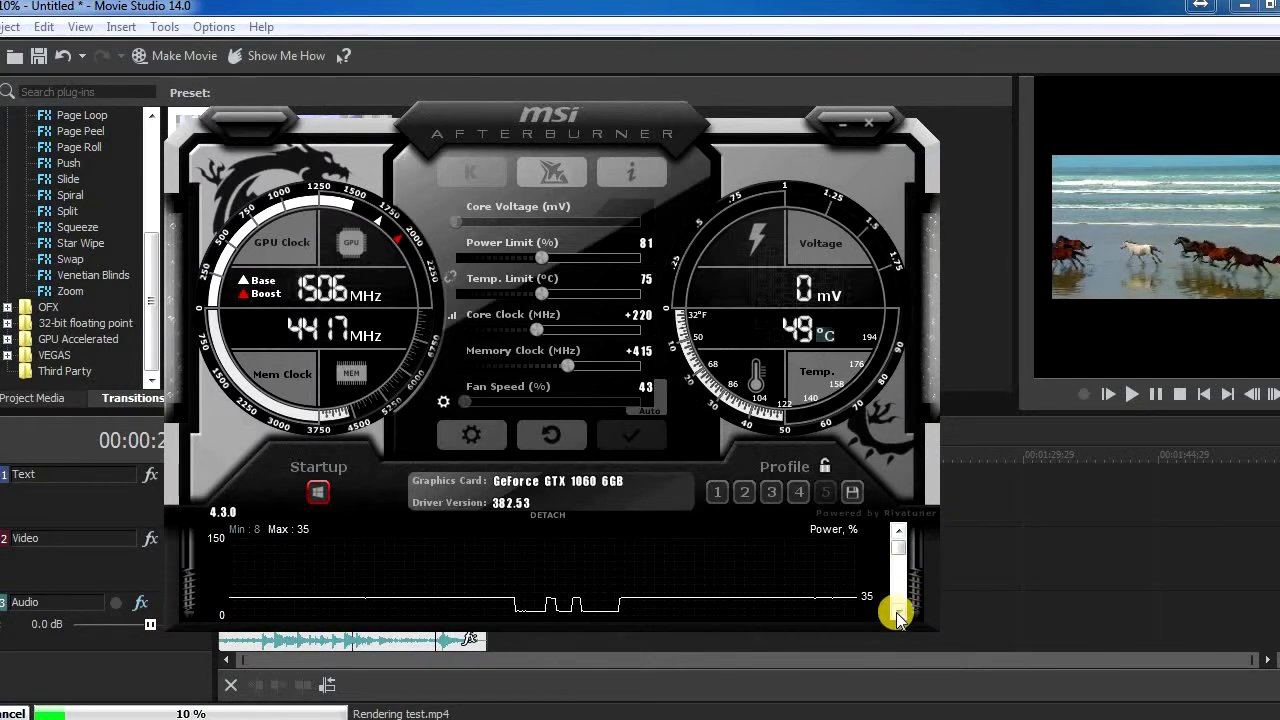
mouse_move(902, 612)
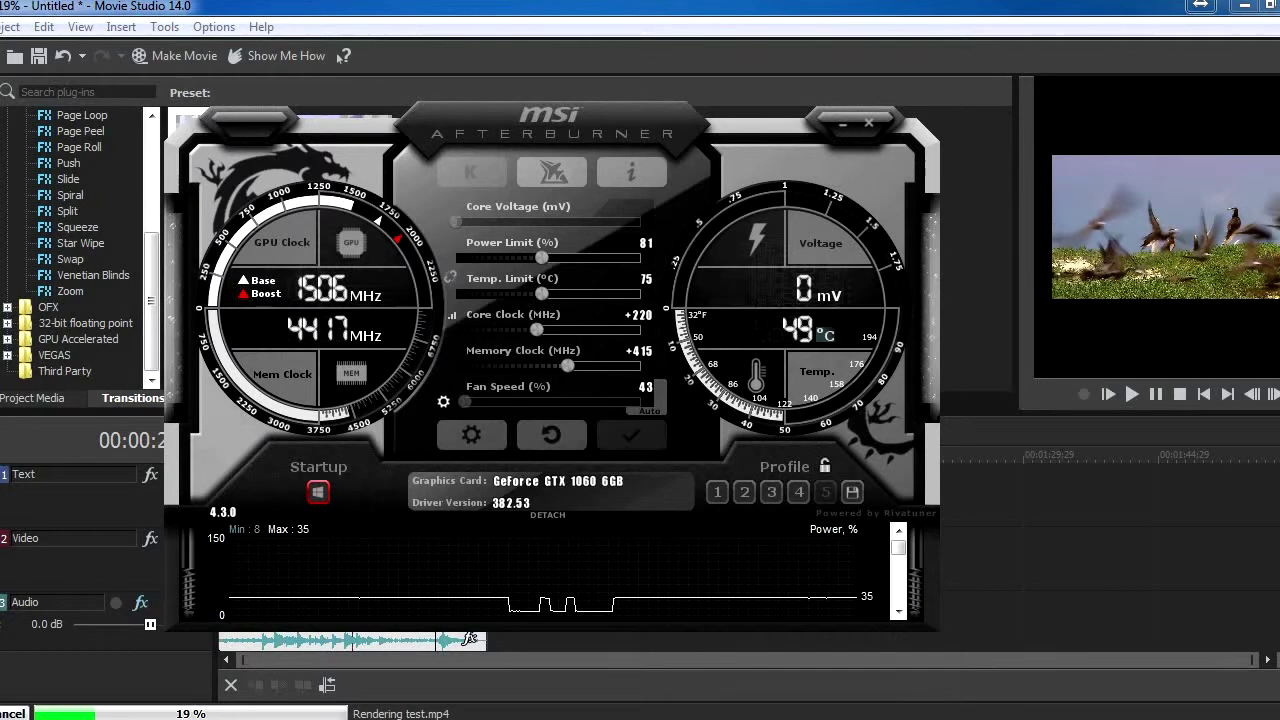
click(922, 640)
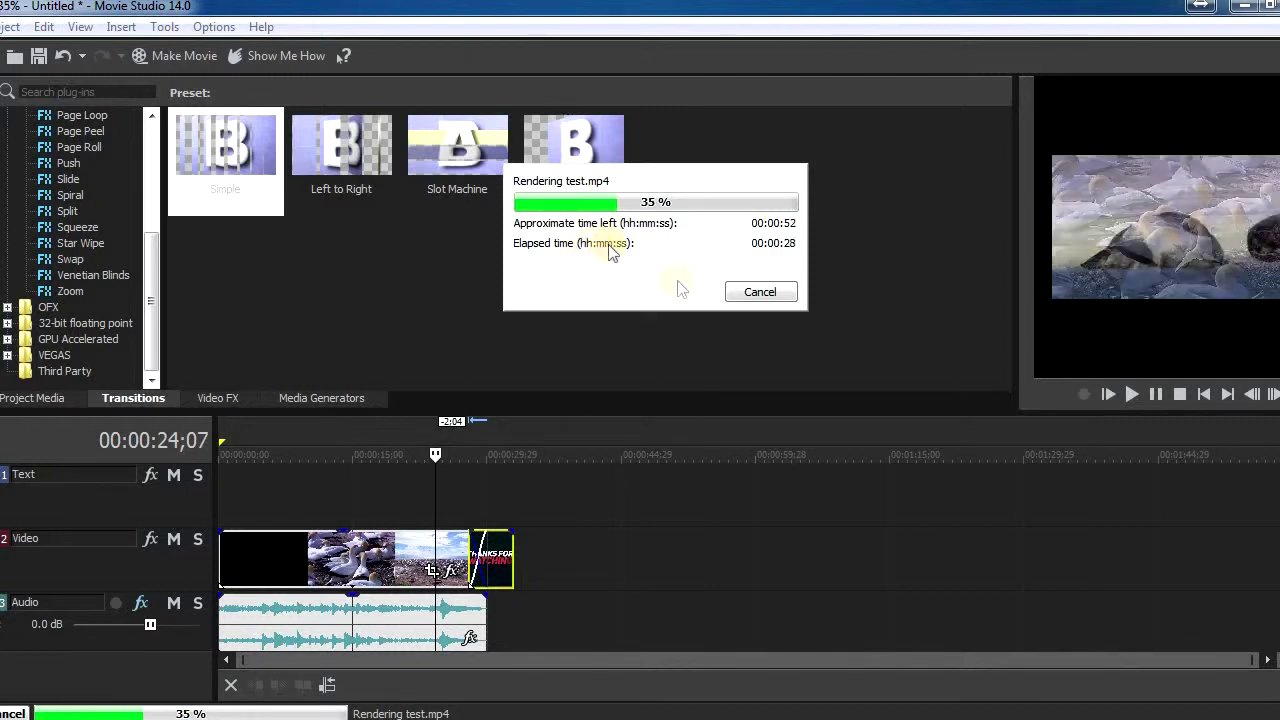
click(768, 295)
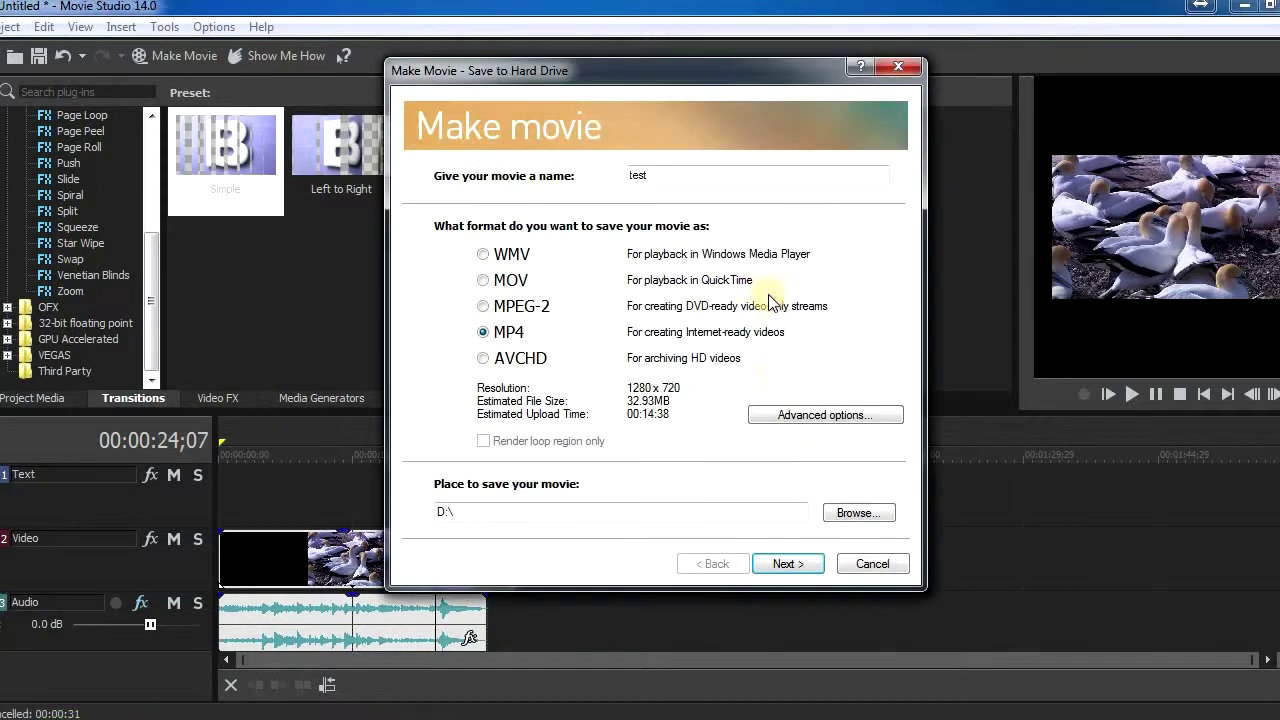
Close the Make Movie dialog and quit Movie Studio without saving changes
click(872, 564)
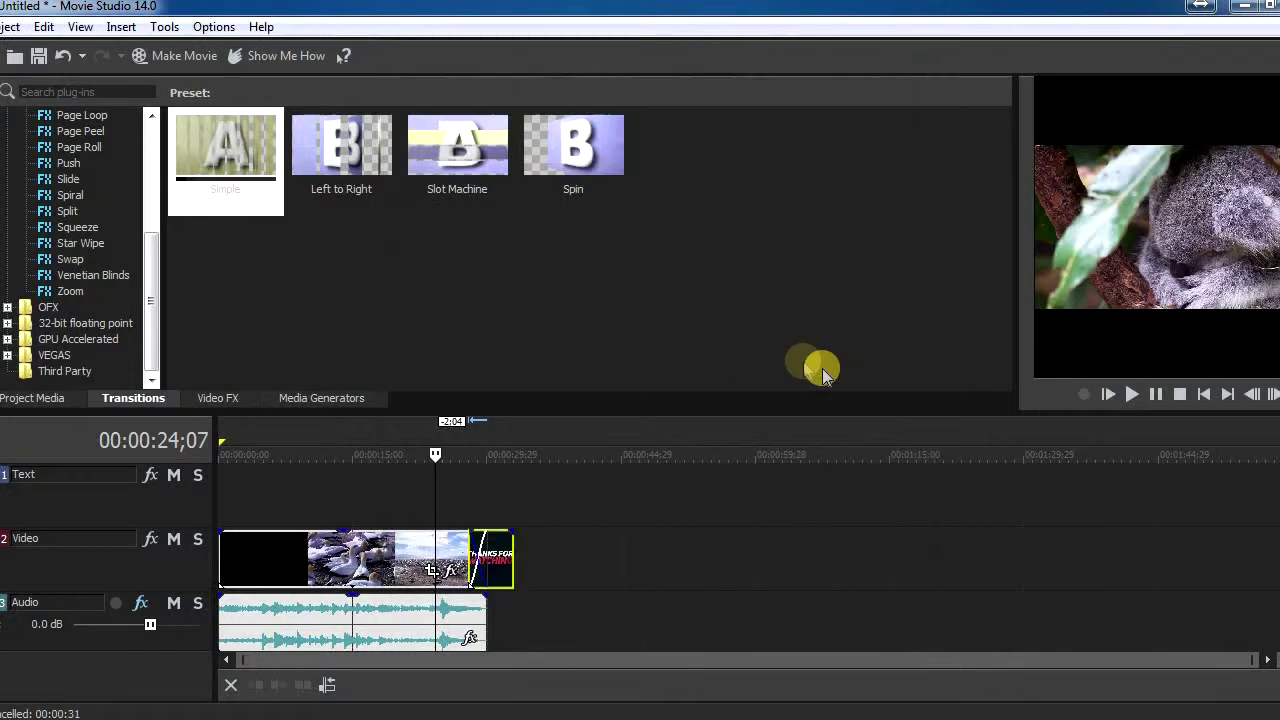
key(alt+Tab)
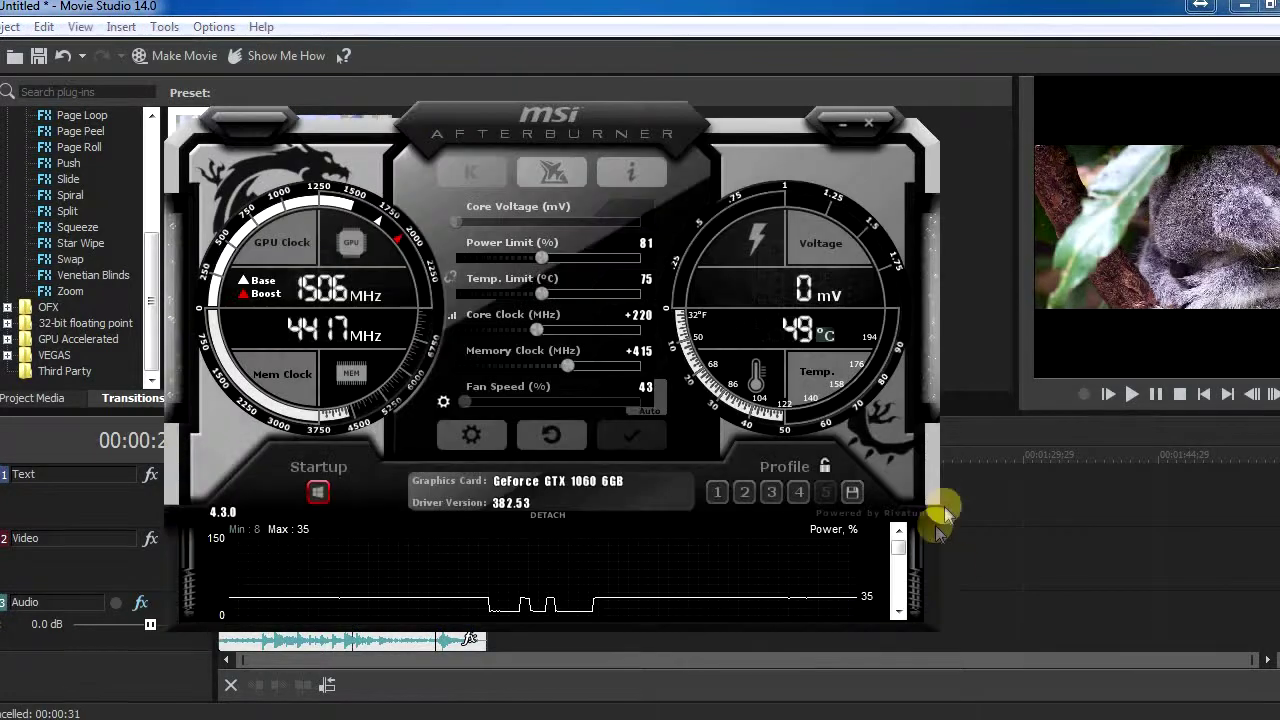
click(1106, 106)
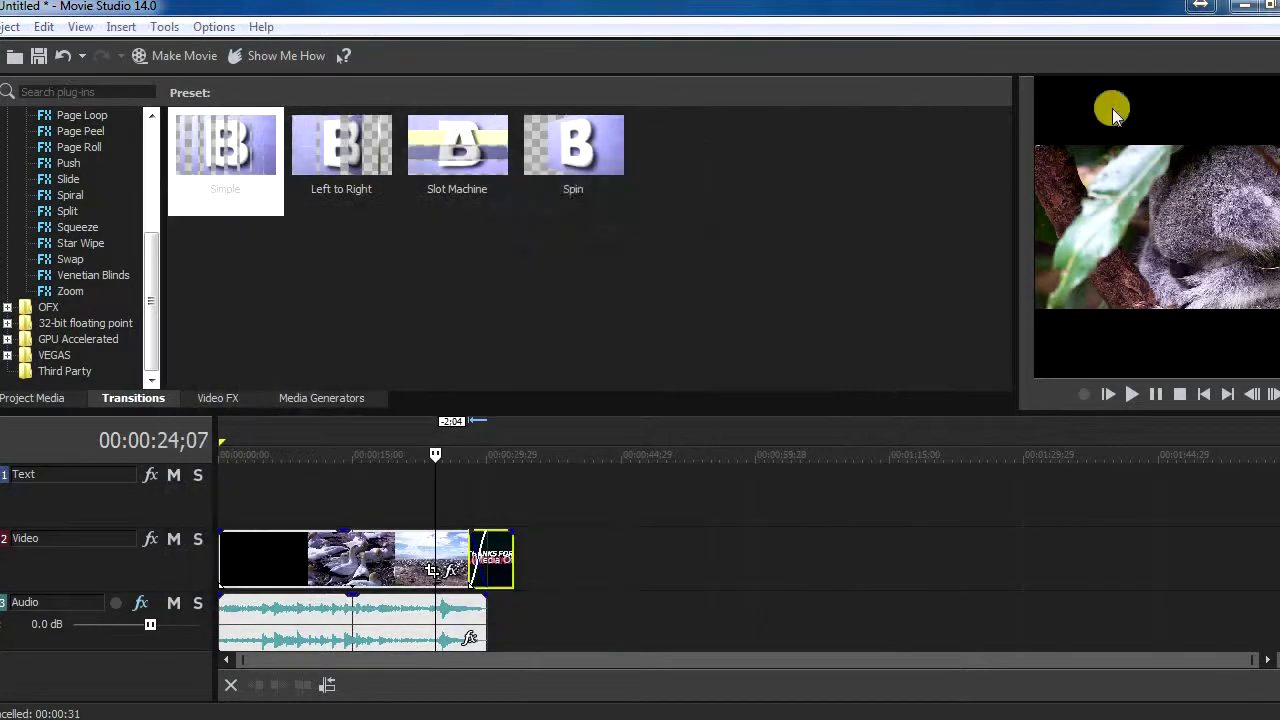
key(alt+F4)
click(669, 316)
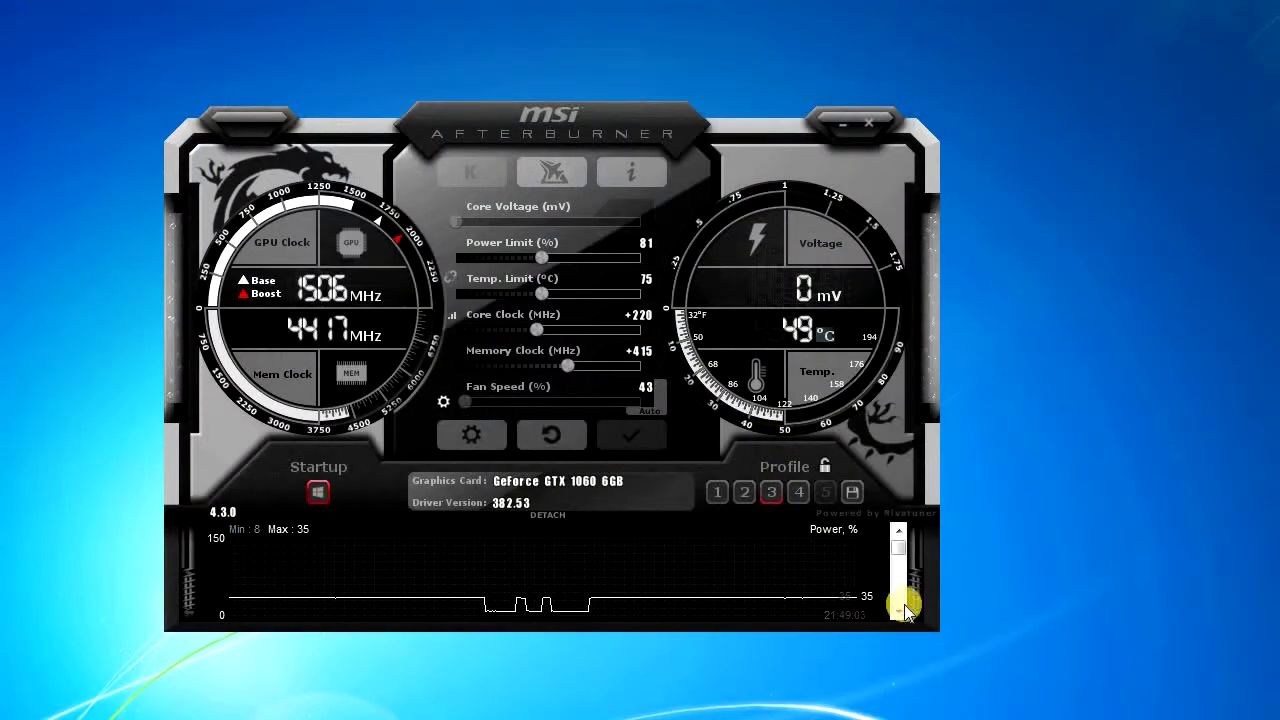
Switch Afterburner's monitoring graph back to Power, % and bring up the Start menu
scroll(903, 617, up, 5)
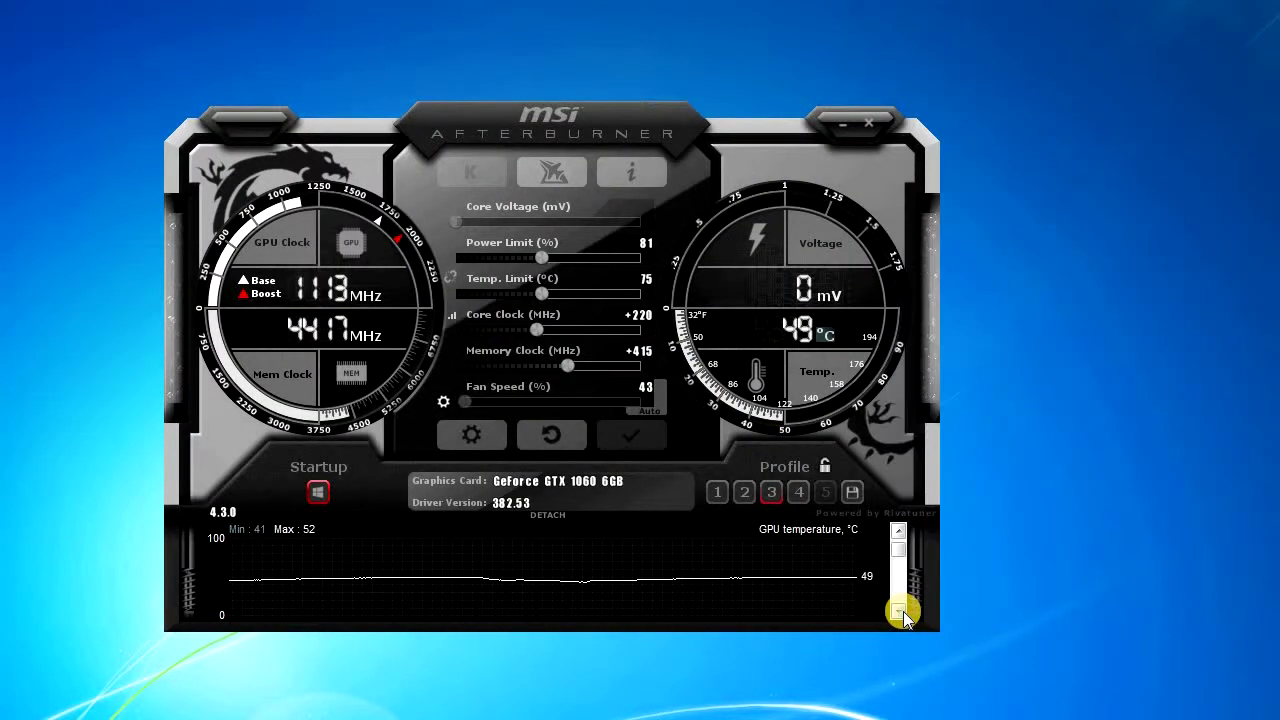
click(900, 531)
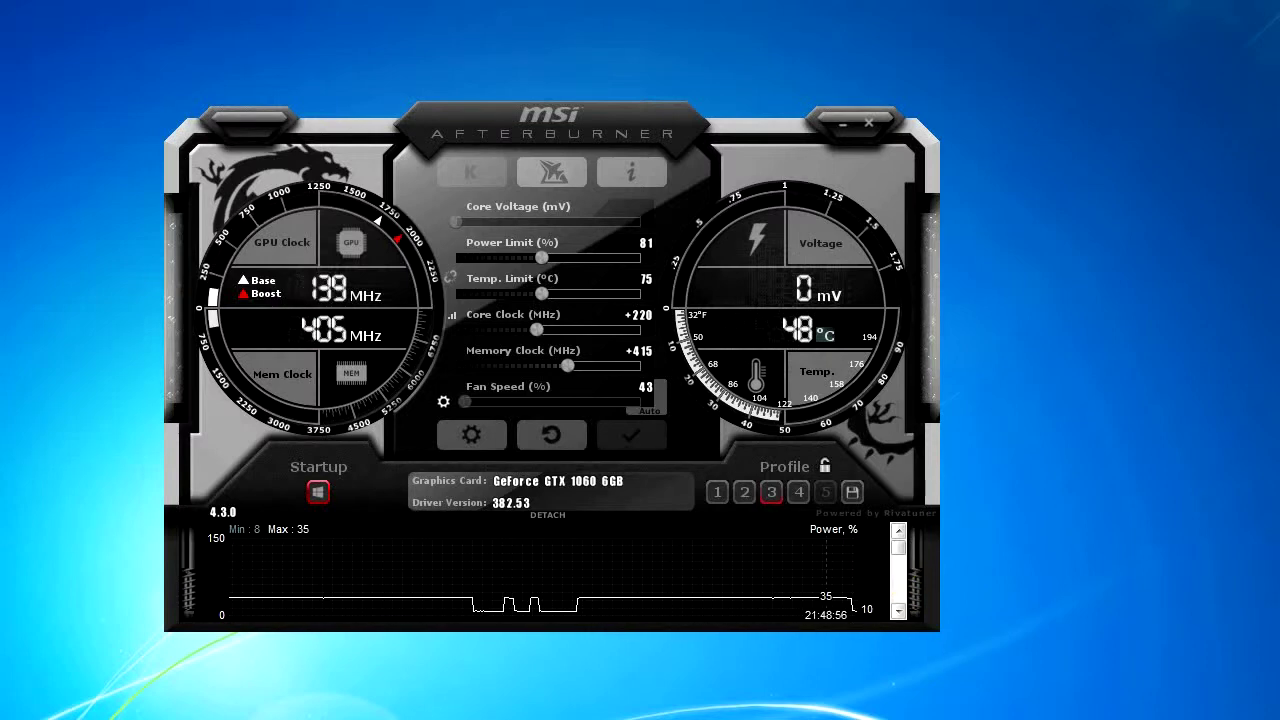
key(super)
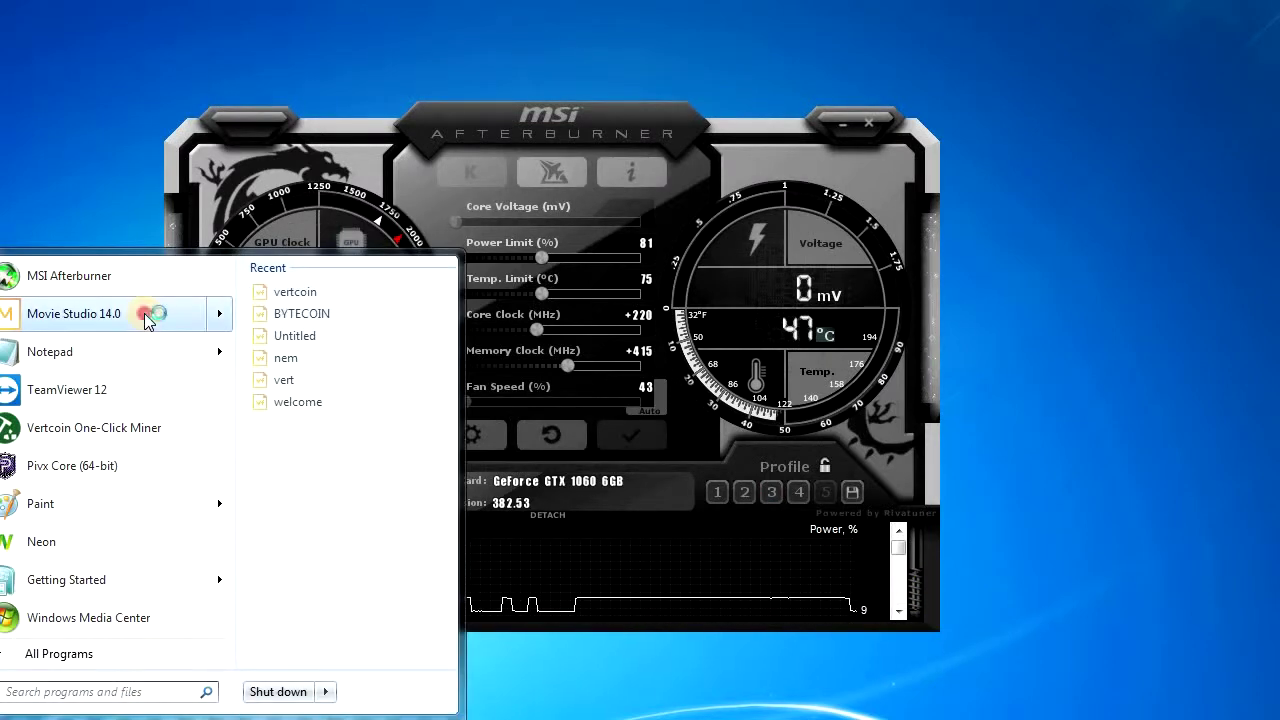
Relaunch Movie Studio 14.0 from the Start menu and bring its Welcome window forward once loaded
click(306, 320)
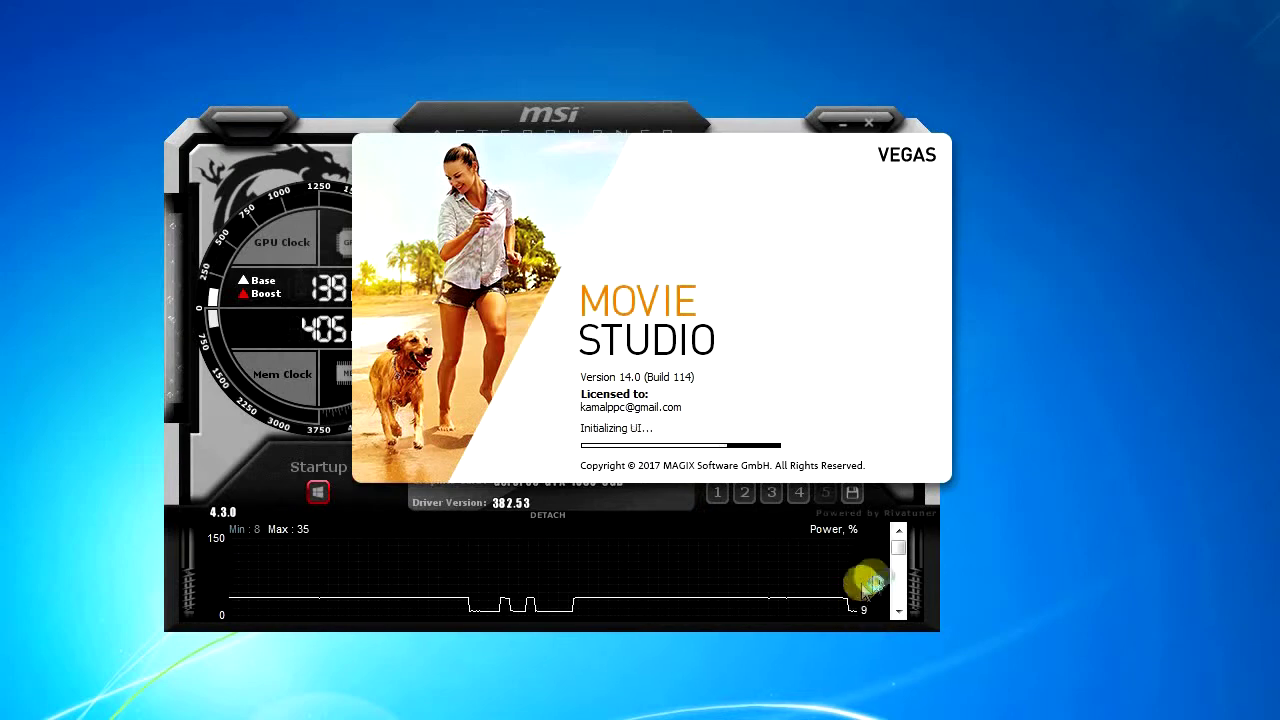
click(898, 545)
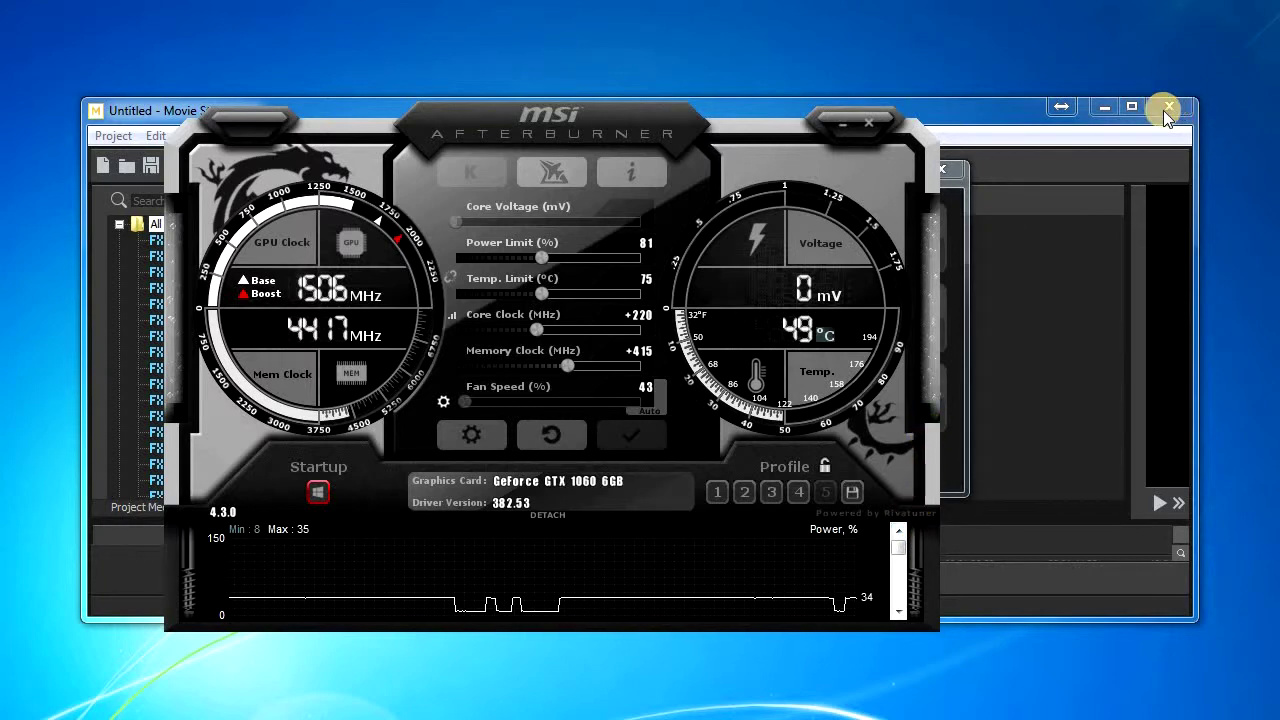
click(990, 110)
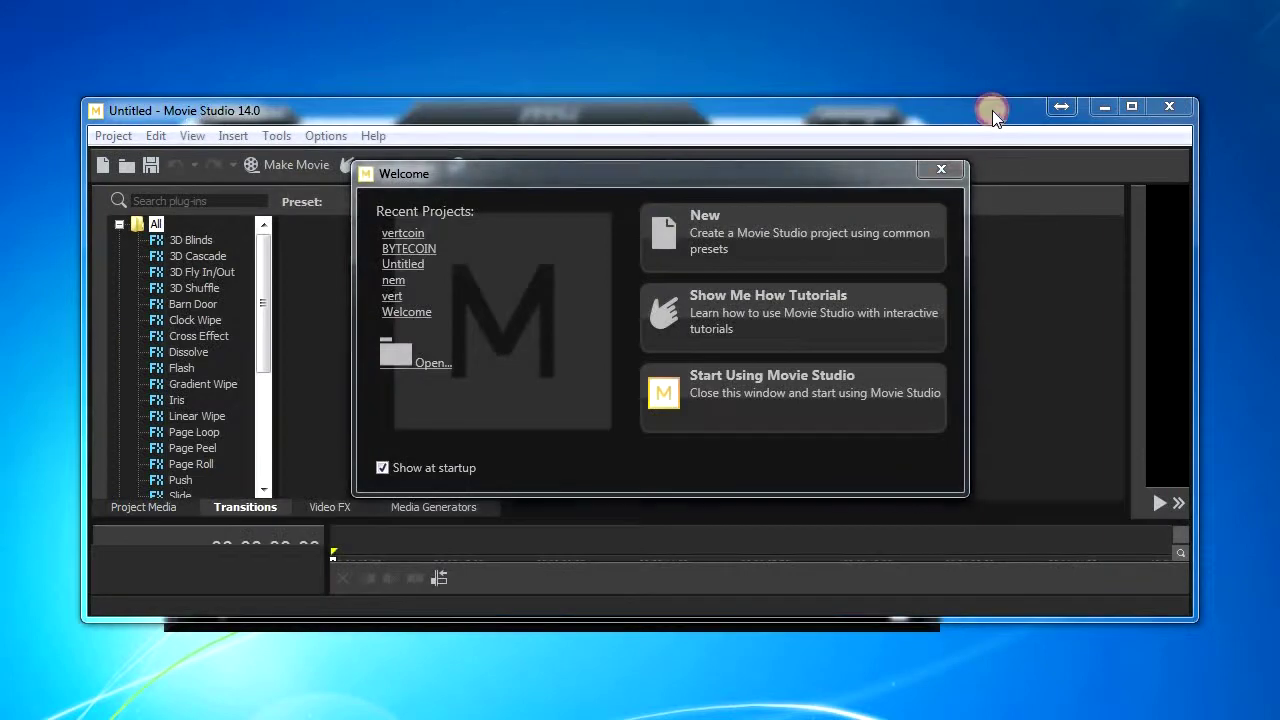
Dismiss the Welcome screen and Project menu, then close Movie Studio, leaving Afterburner alone
click(945, 172)
click(113, 137)
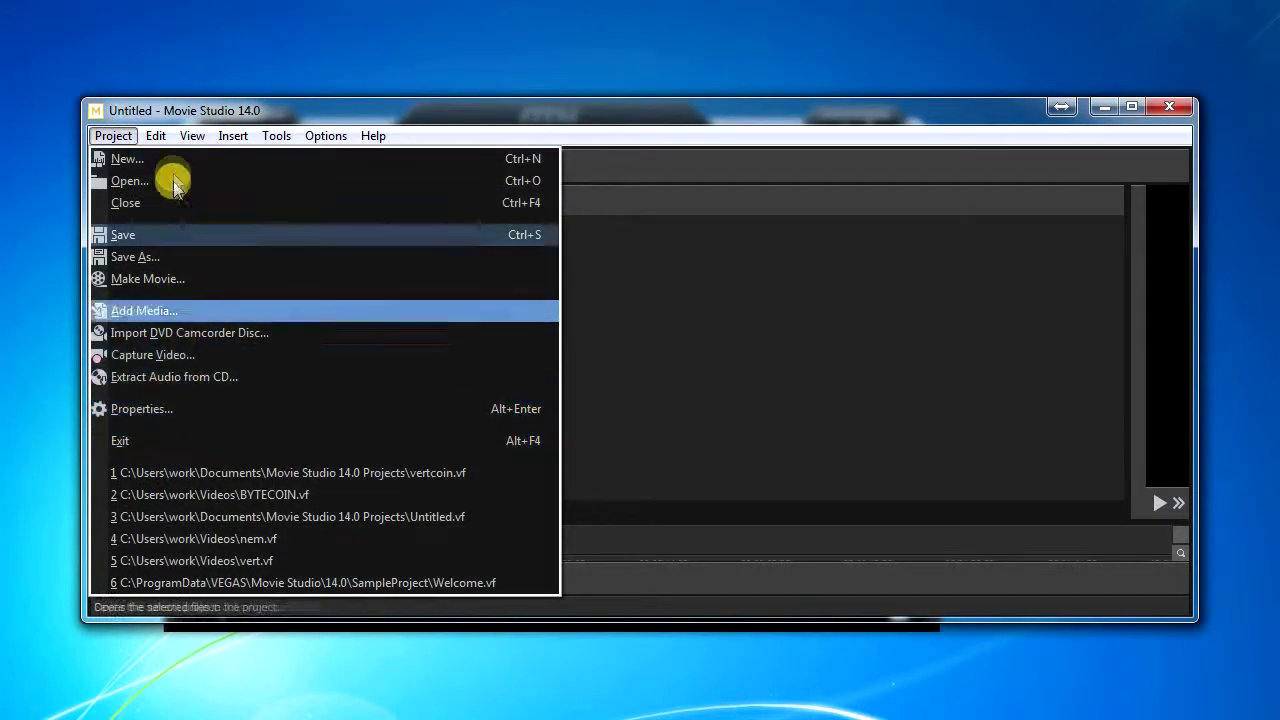
click(650, 405)
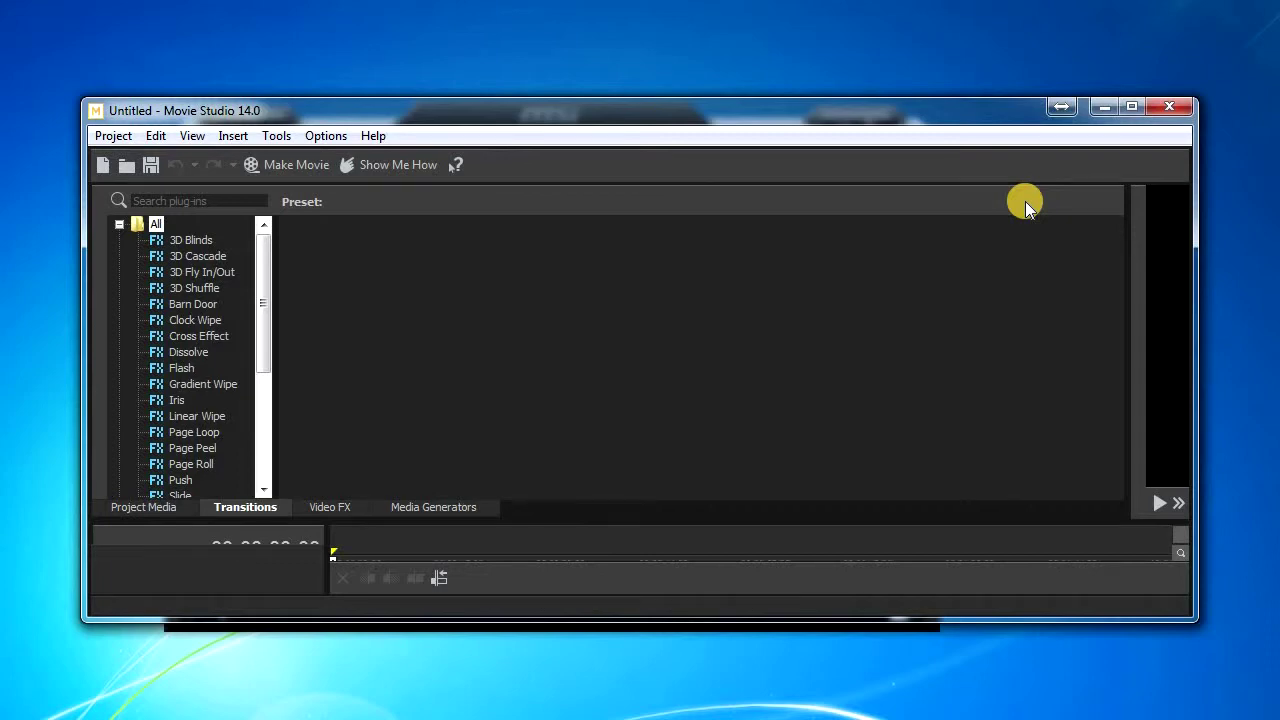
click(1171, 105)
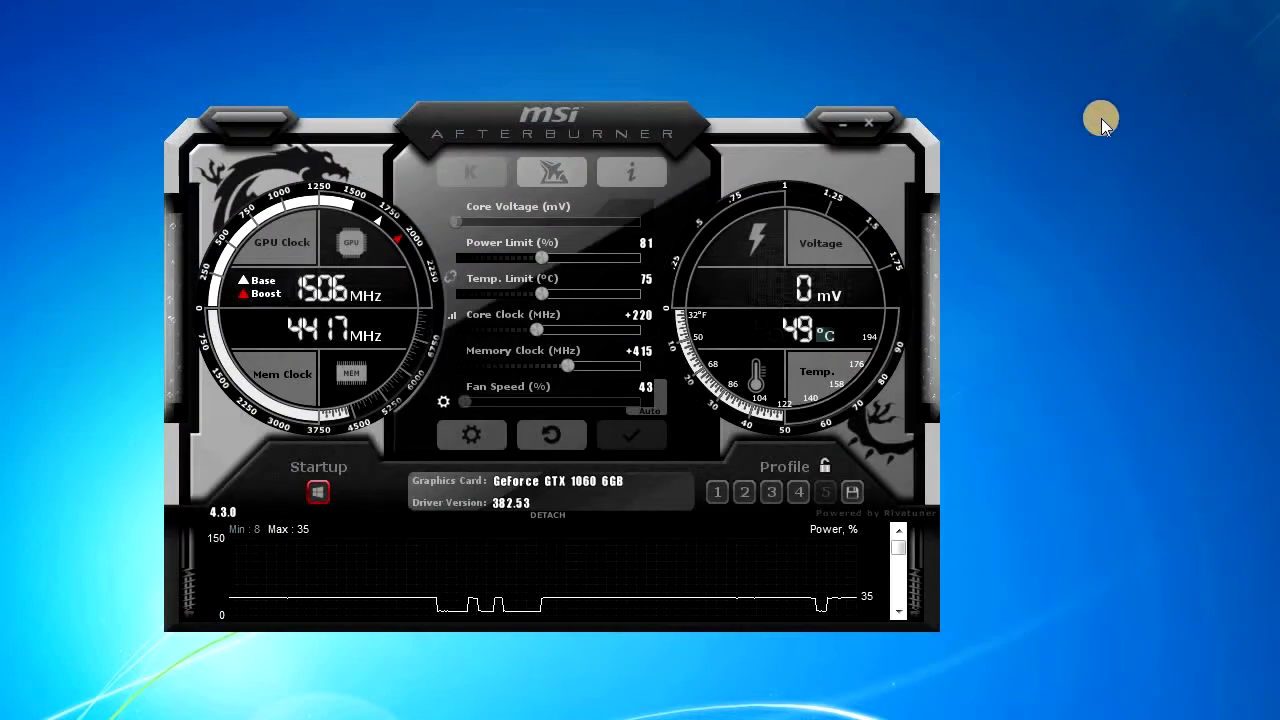